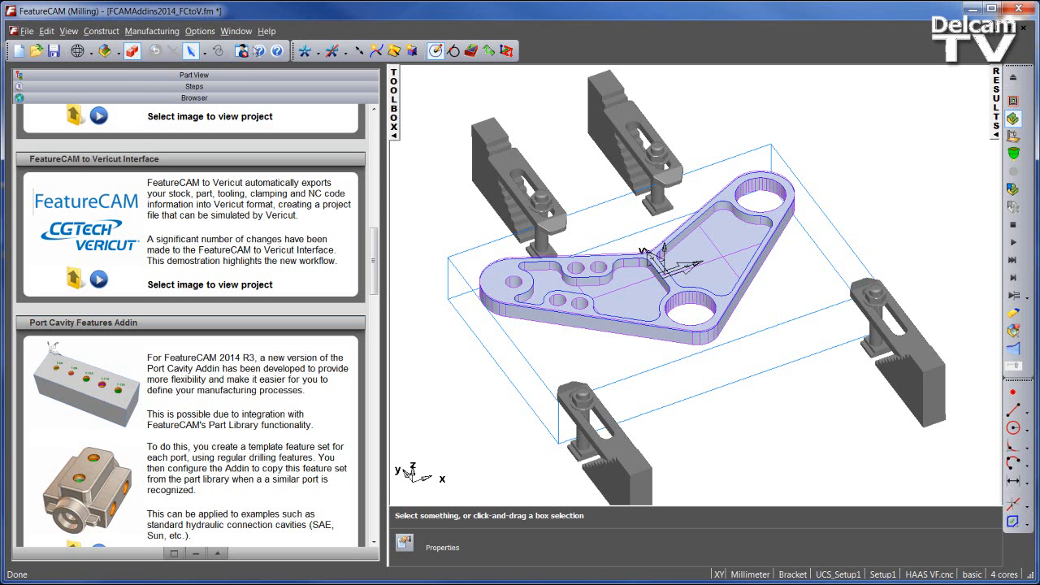
- Close both open part documents without saving their changes
left_click(1023, 31)
left_click(540, 331)
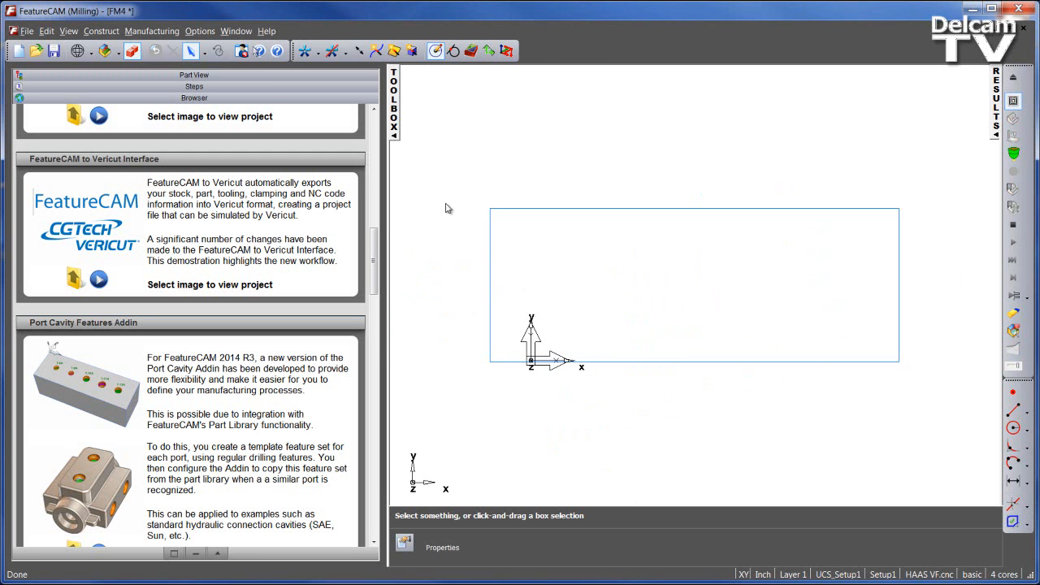
left_click(1023, 31)
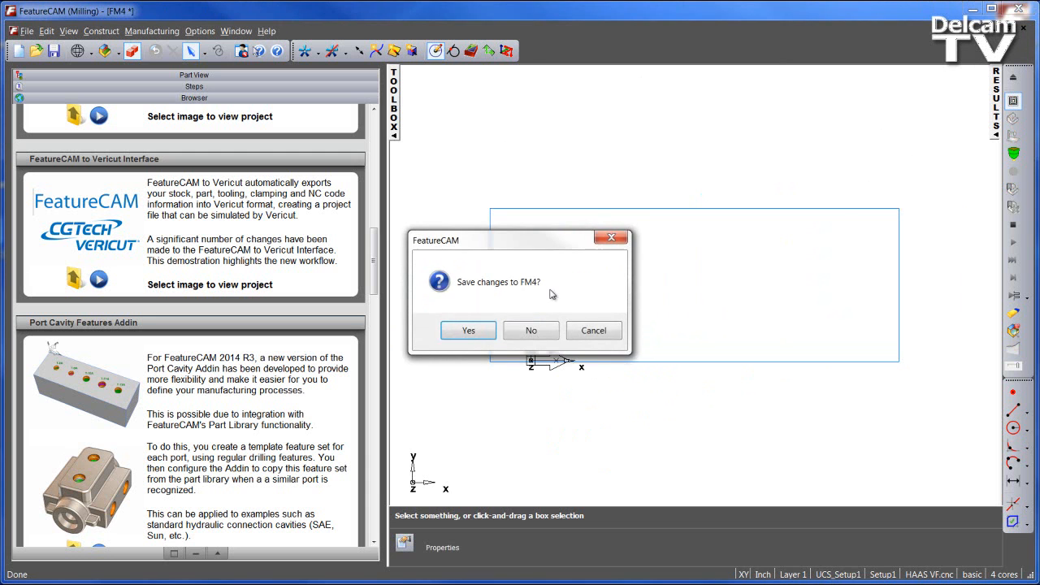
left_click(529, 329)
- Confirm the evaluation options with all available product components activated
left_click(13, 30)
left_click(146, 94)
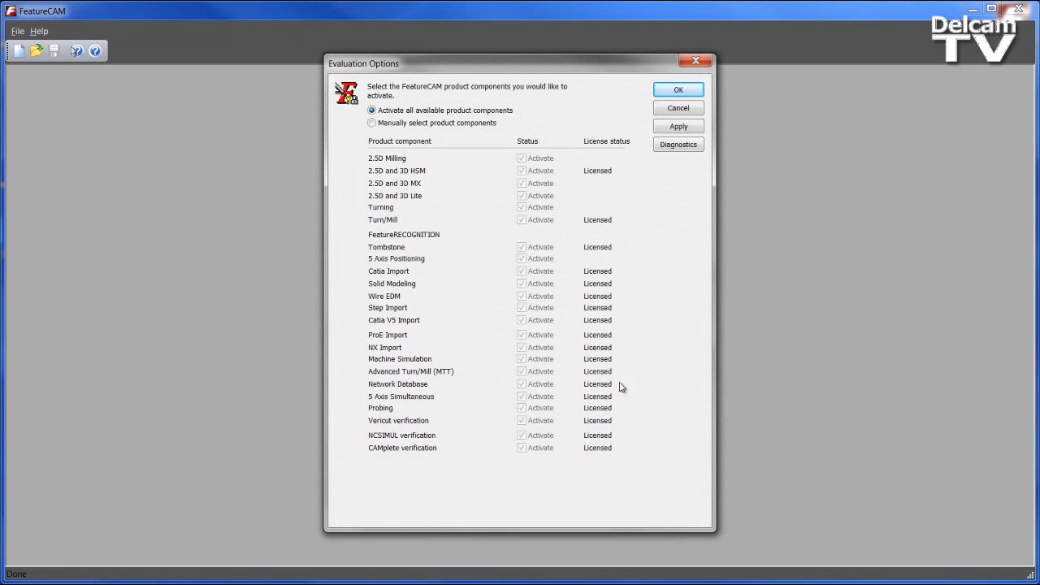
left_click(663, 93)
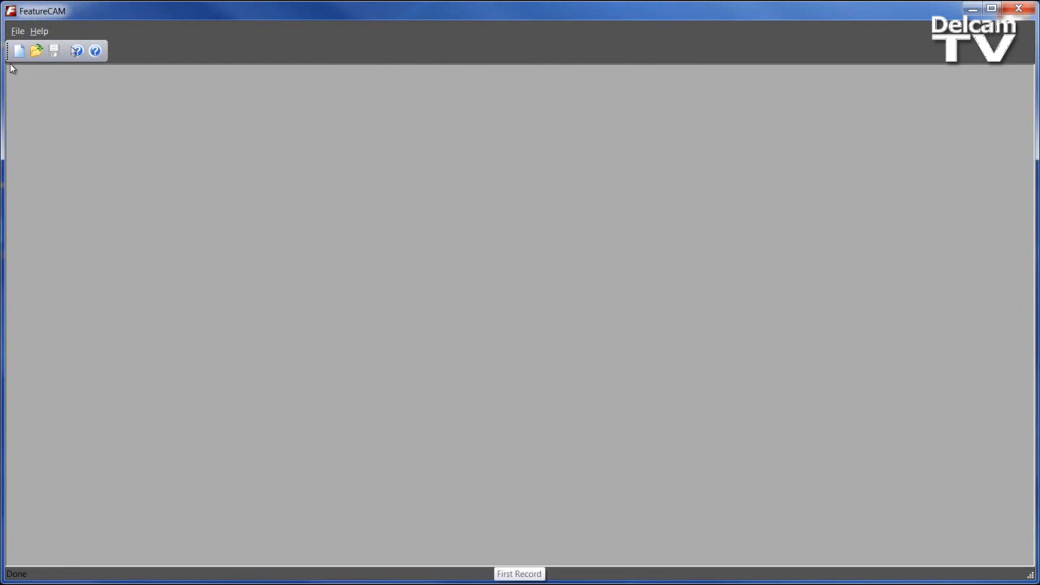
- Create a new Milling Setup part document in inches and finish the initial stock wizard
left_click(18, 50)
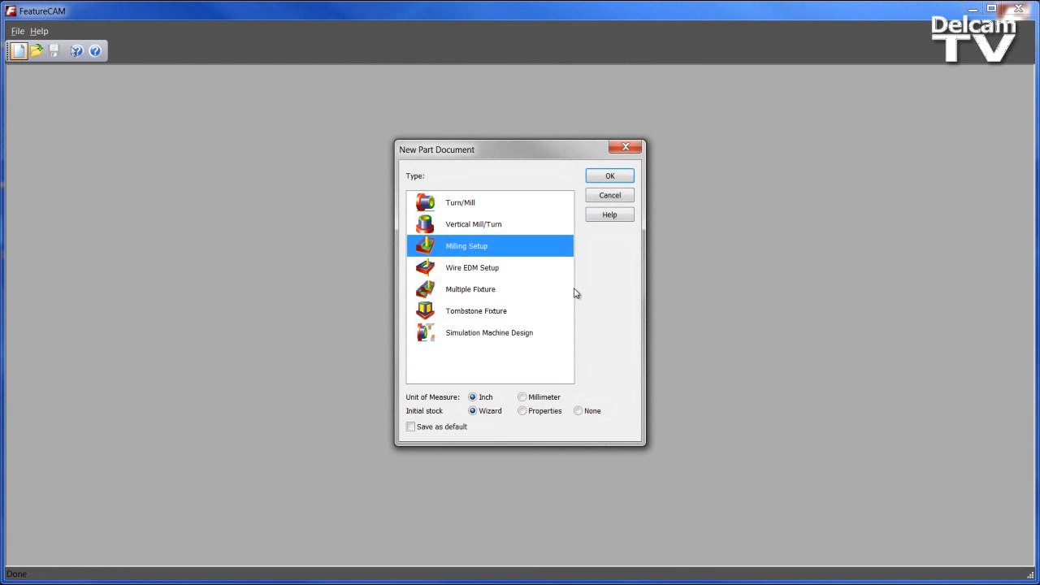
left_click(608, 178)
left_click(382, 346)
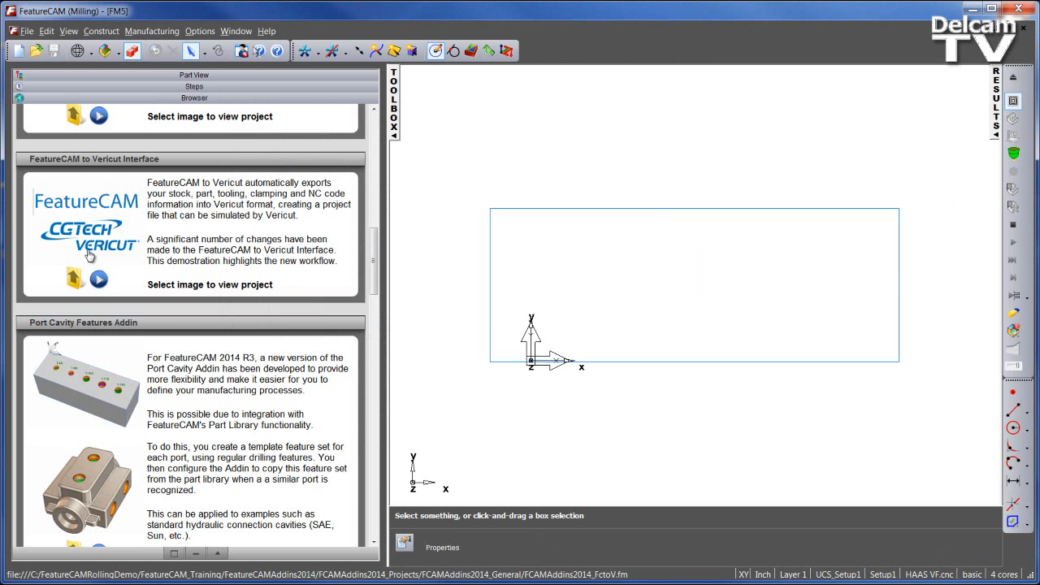
- Open the FCAMAddins2014_FCtoV.fm demo project and display its part tree in a narrower pane to enlarge the graphics area
key("ctrl+a")
middle_click_drag(670, 375, 511, 357)
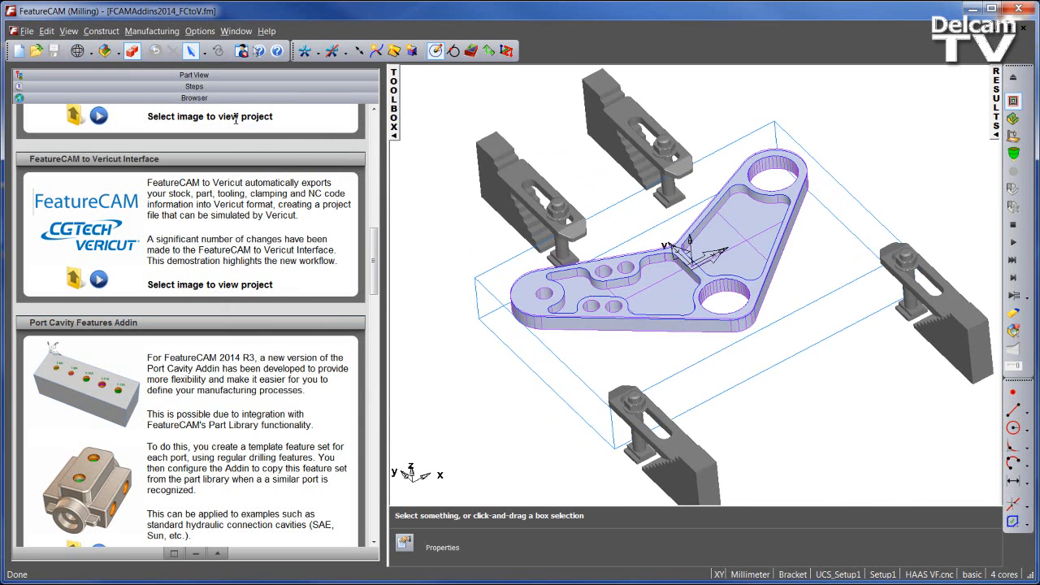
left_click(195, 75)
left_click_drag(388, 218, 138, 220)
scroll(486, 304, "down", 2)
middle_click_drag(486, 306, 698, 324)
middle_click_drag(698, 324, 645, 277, "shift")
- List the model's solids and highlight the bracket and the clamp solids from clamp1_block to clamp4_nut to identify them
left_click(18, 303)
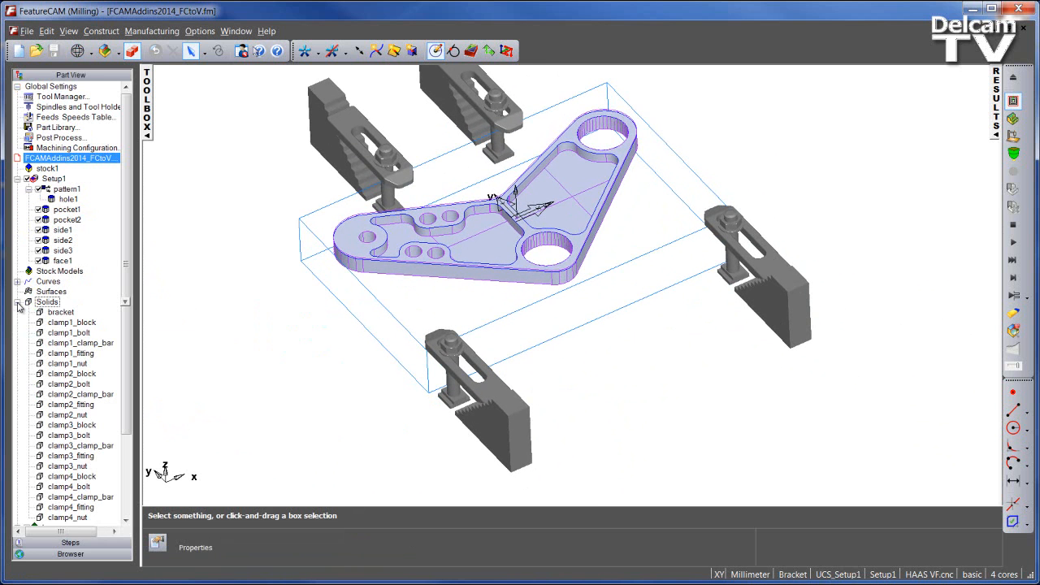
left_click(59, 313)
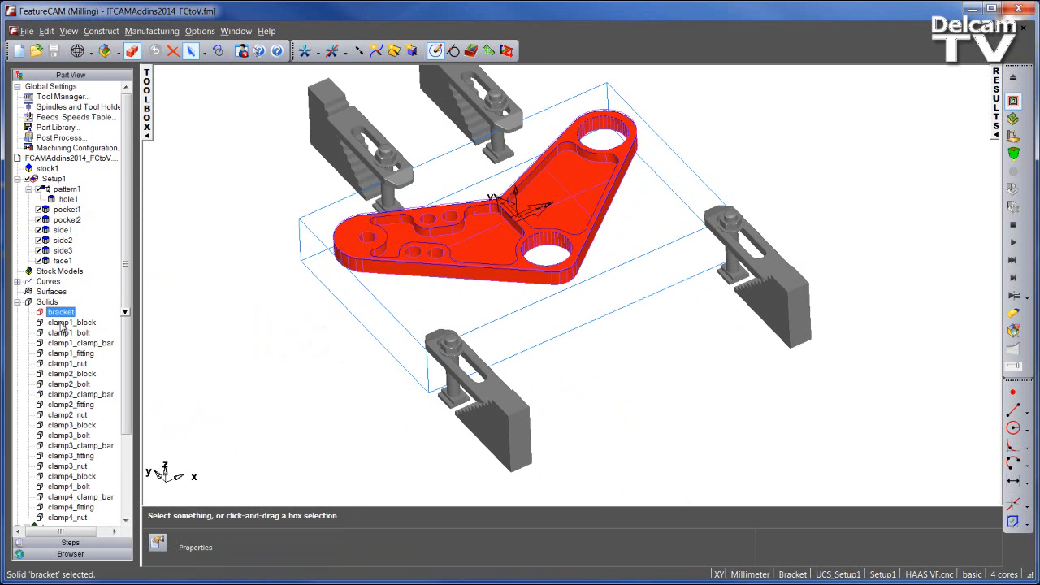
left_click(62, 324)
left_click(71, 518, "shift")
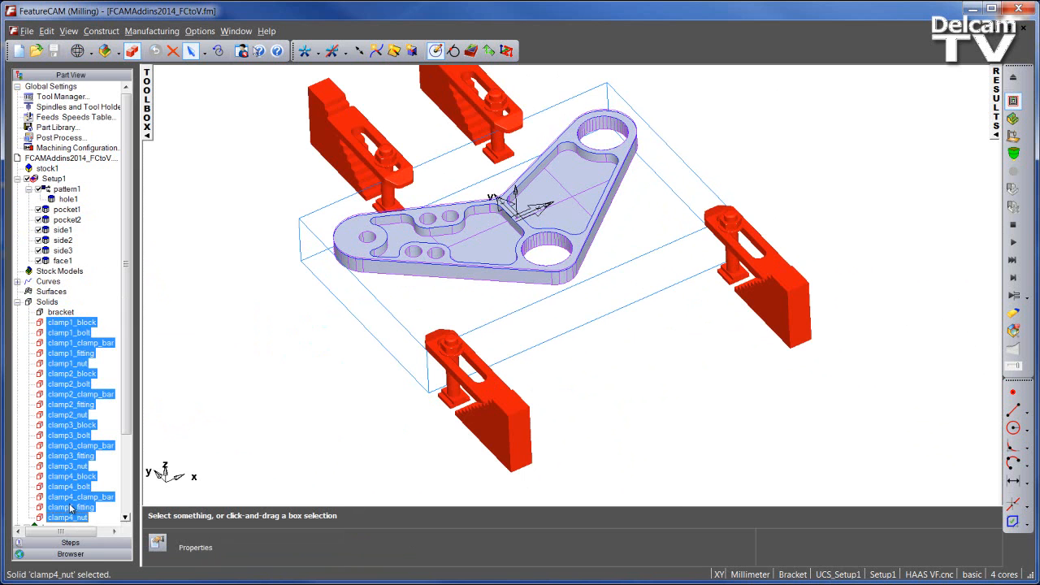
left_click(67, 313)
left_click(242, 288)
- Set the automatic clamp avoidance allowance to 1 mm in the milling machining attributes
middle_click_drag(442, 267, 482, 300)
scroll(483, 299, "down", 1)
left_click(150, 35)
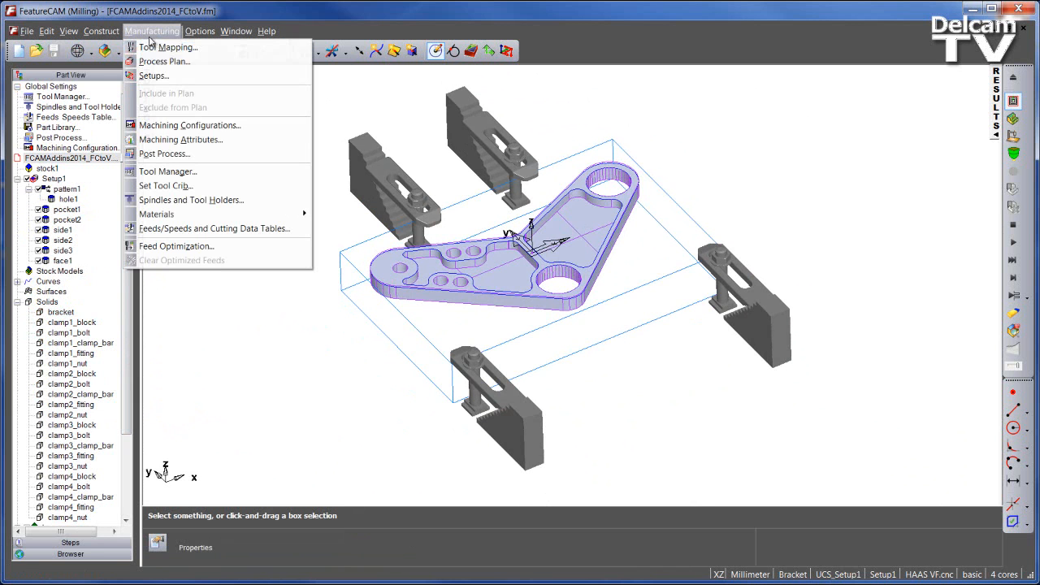
left_click(172, 141)
left_click(529, 289)
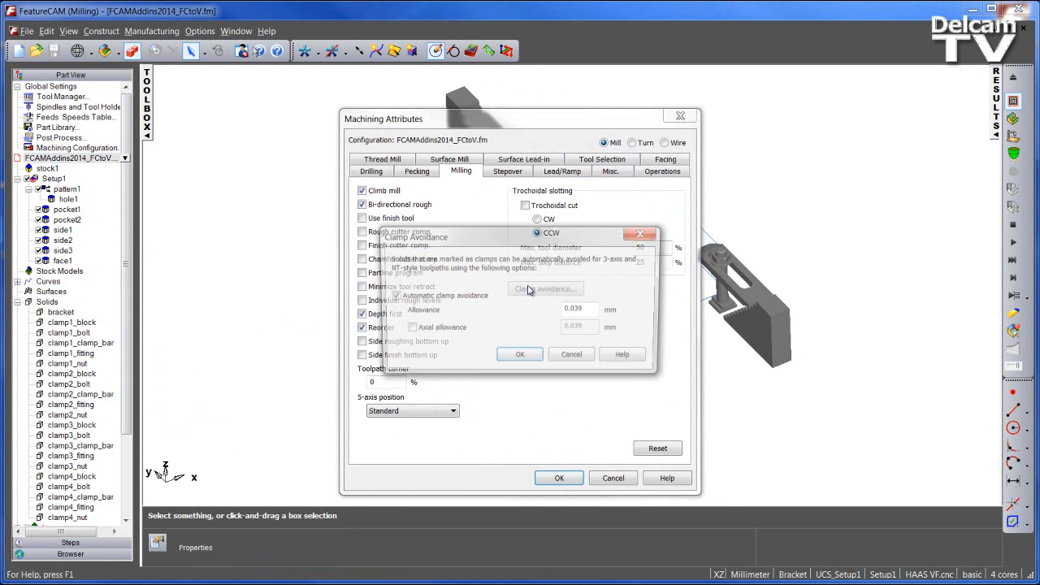
double_click(581, 310)
type("1")
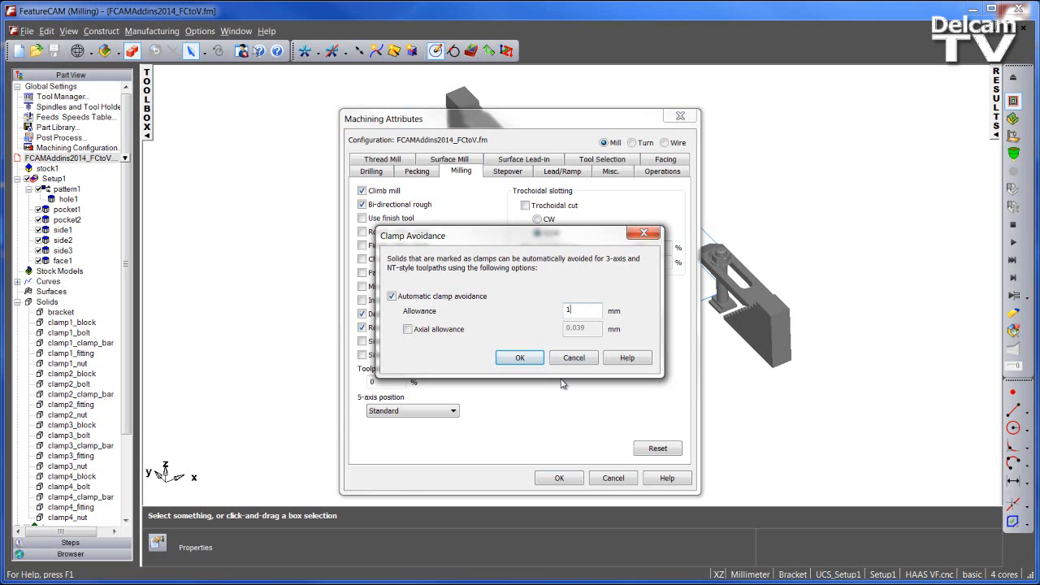
left_click(520, 357)
left_click(557, 478)
- Run the 3D machining simulation of the bracket, inspect the cut around the clamps, and clear the simulation
middle_click_drag(623, 397, 676, 402)
middle_click_drag(667, 351, 679, 371, "shift")
left_click(1013, 119)
left_click(1014, 242)
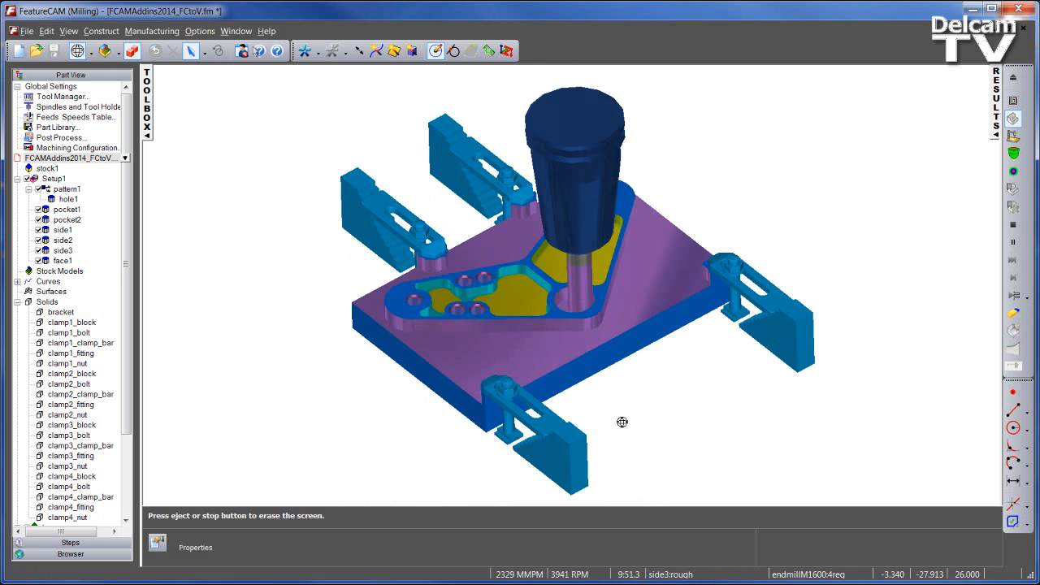
middle_click_drag(617, 414, 940, 197)
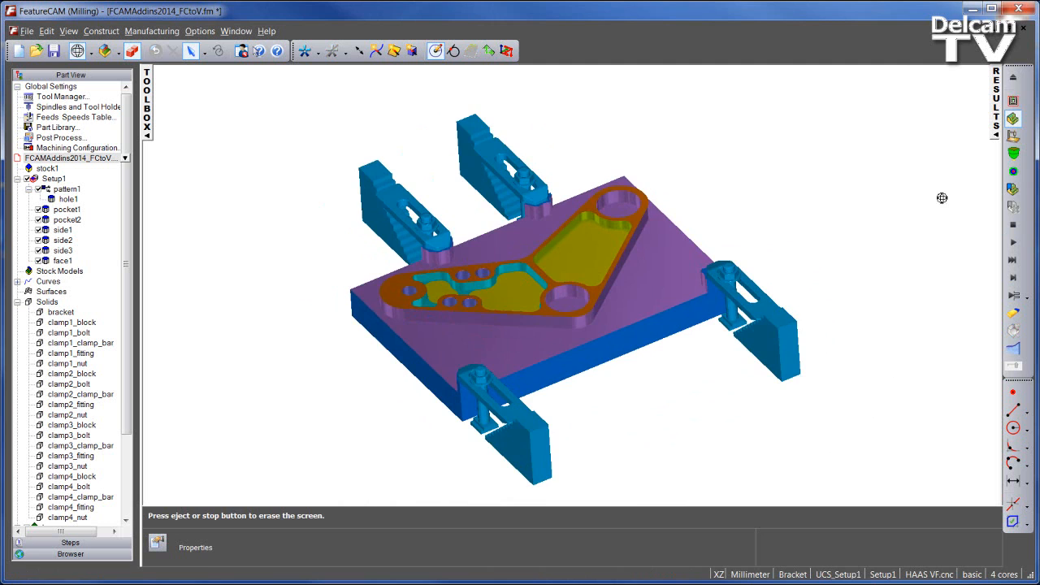
left_click(1013, 79)
- Make Attach the current UCS and inspect its position relative to the stock and clamps
scroll(618, 345, "up", 4)
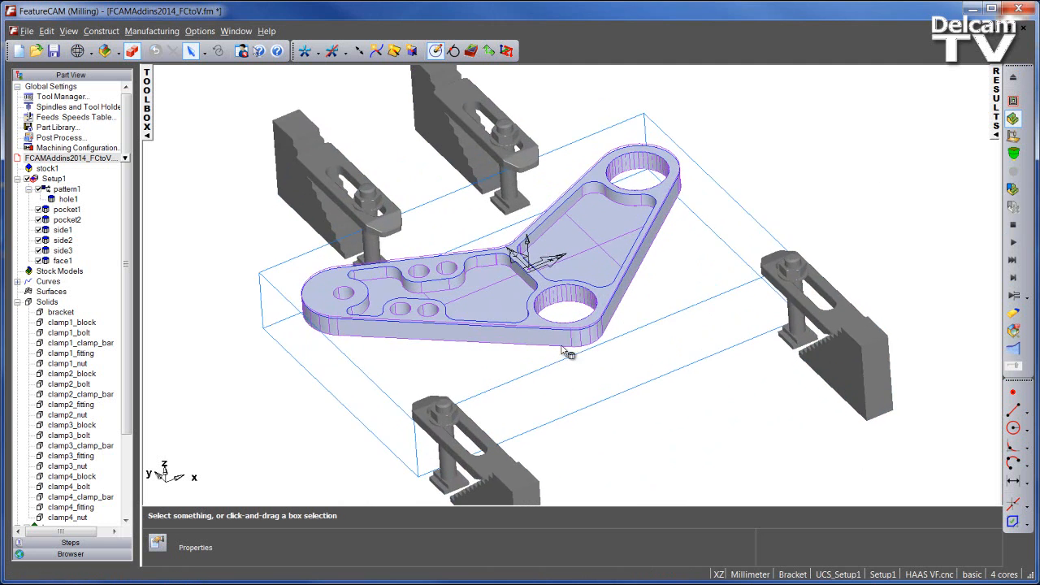
middle_click_drag(539, 318, 603, 228)
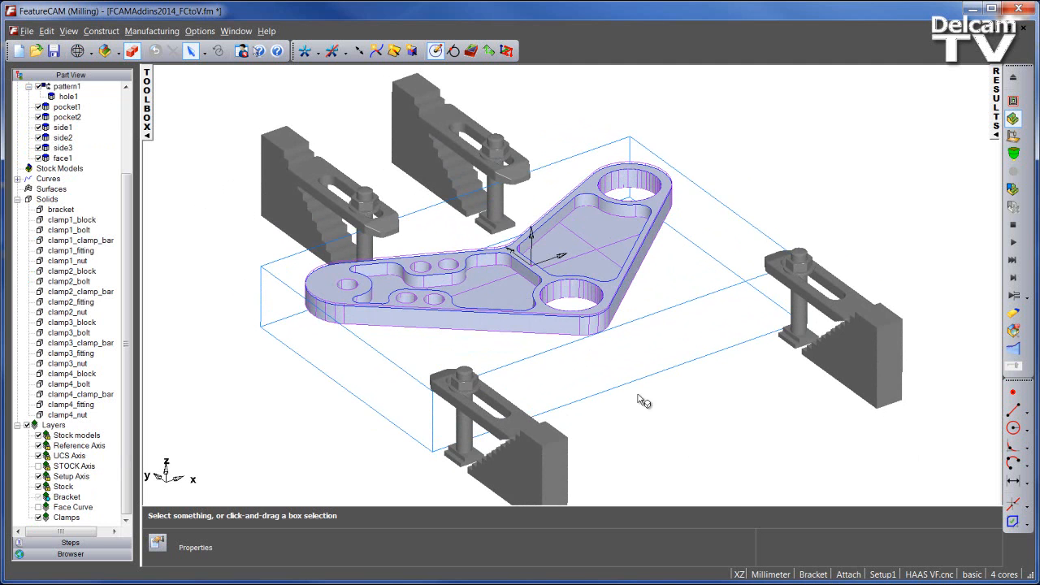
left_click(847, 575)
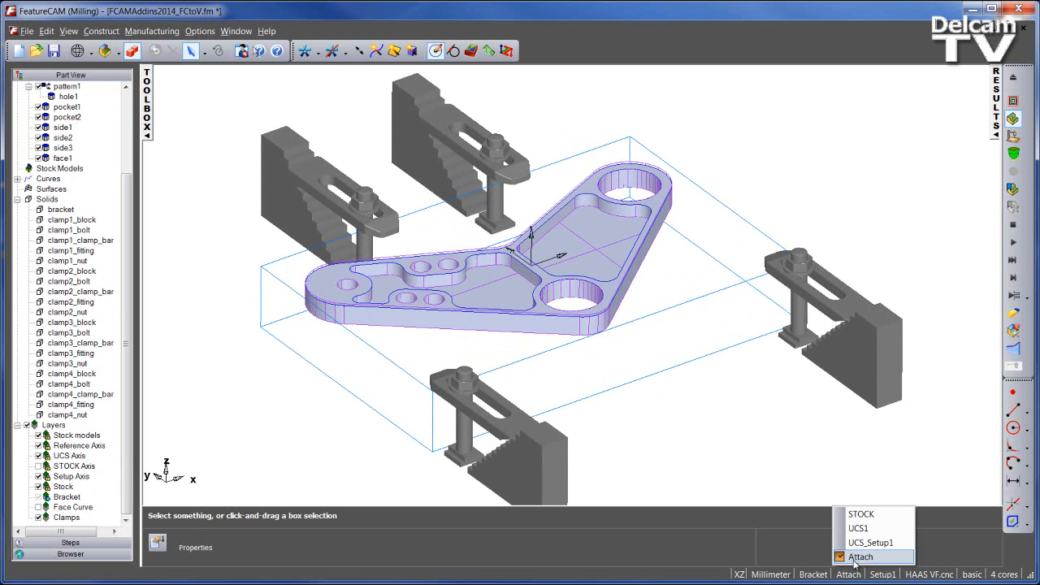
left_click(862, 557)
middle_click_drag(703, 439, 579, 395)
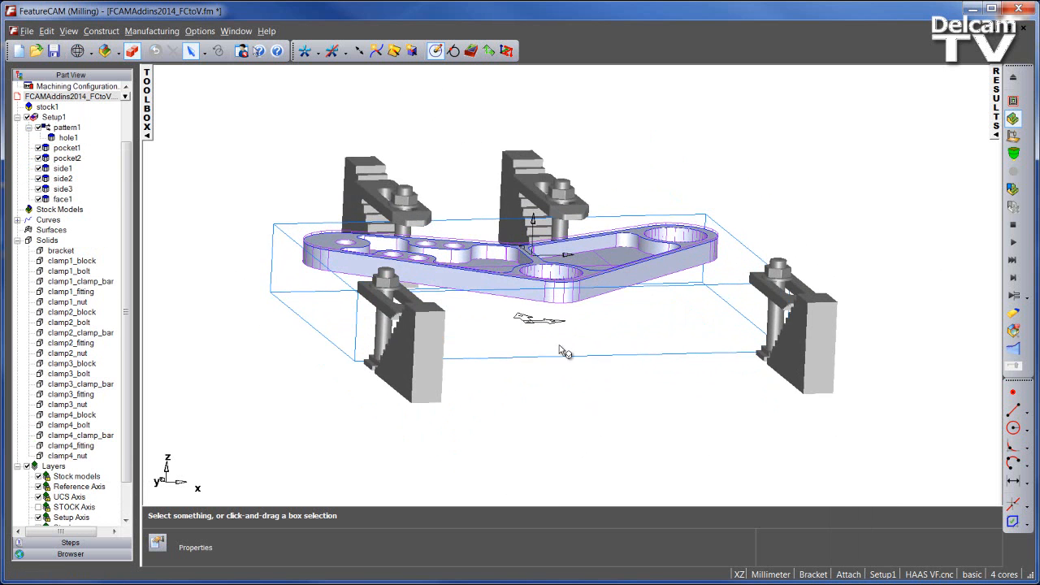
middle_click_drag(519, 336, 448, 321)
middle_click_drag(504, 343, 511, 364)
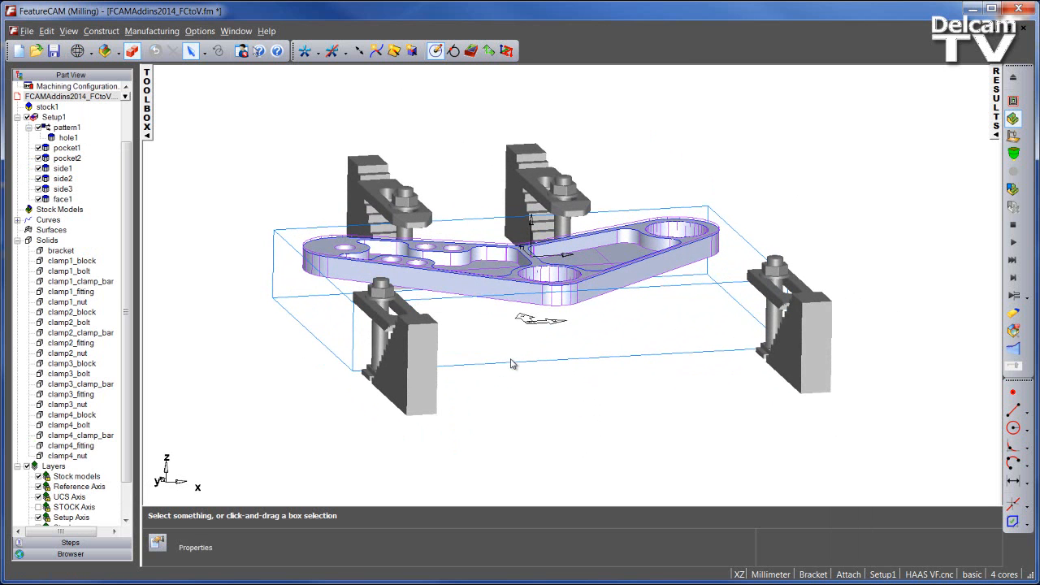
- Load the FeatureCAMToVERICUT.bas add-in and dock its toolbar alongside the existing ones
left_click(199, 30)
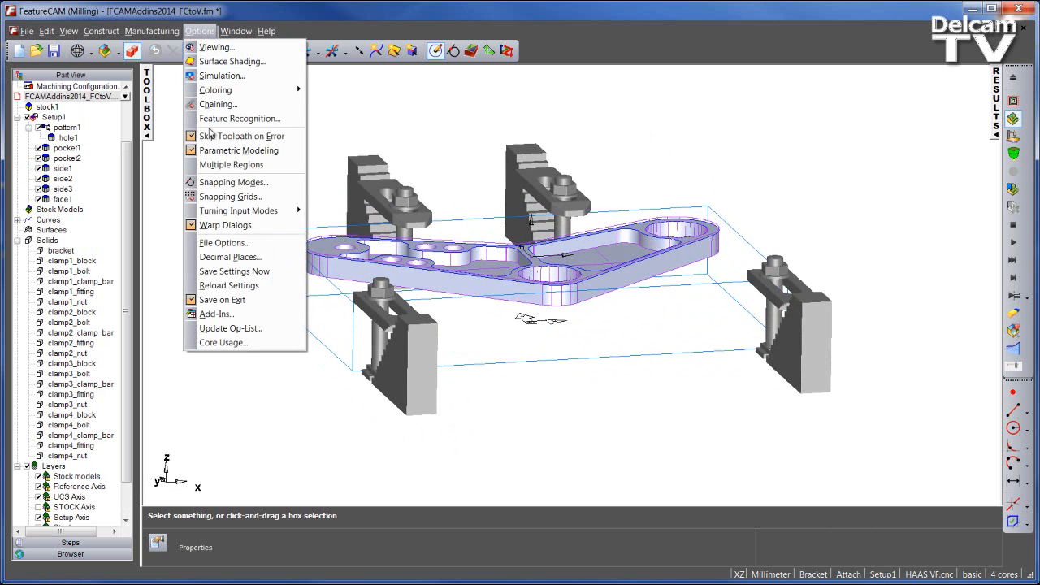
left_click(219, 313)
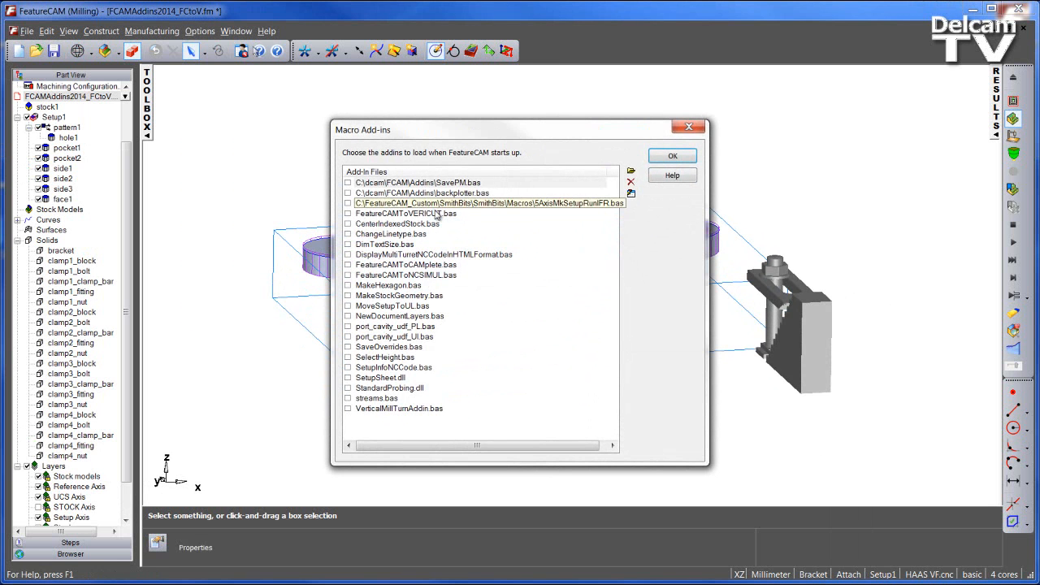
left_click(348, 213)
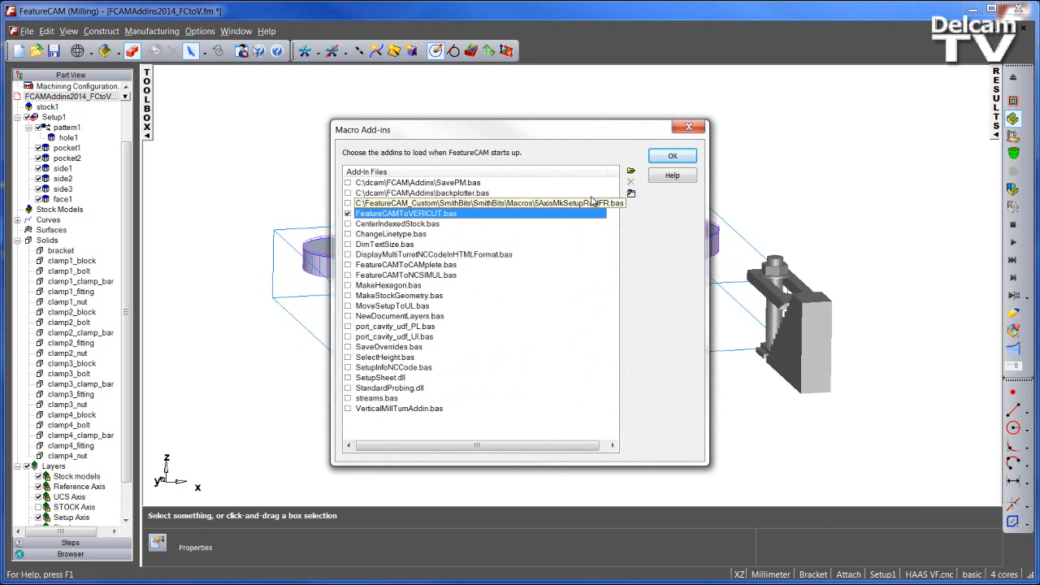
left_click(672, 157)
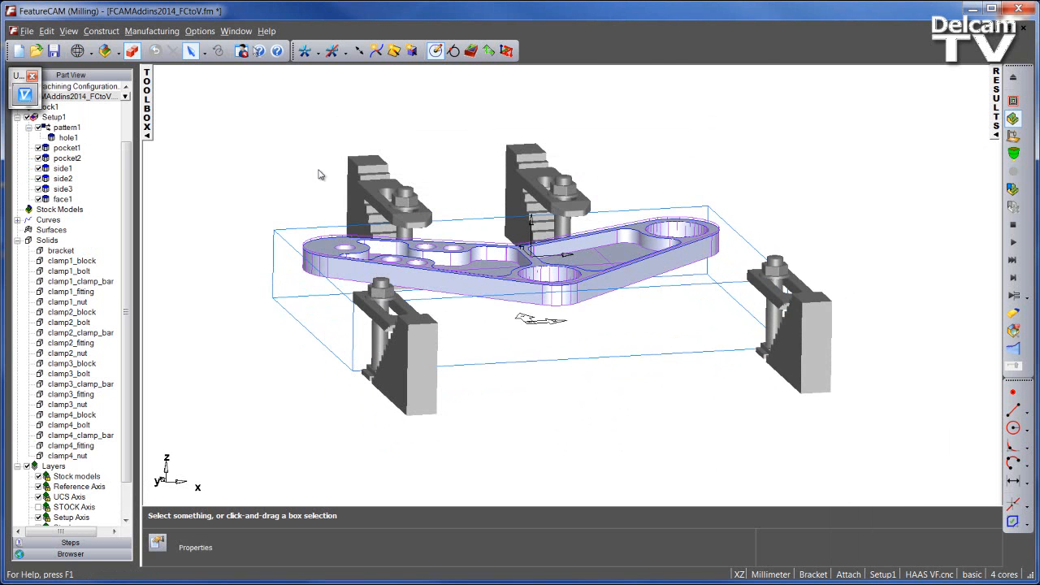
left_click_drag(20, 76, 536, 50)
- Set the VERICUT export's output directory to the TSPM folder inside the VERICUT 7.3 library
middle_click_drag(348, 121, 719, 310)
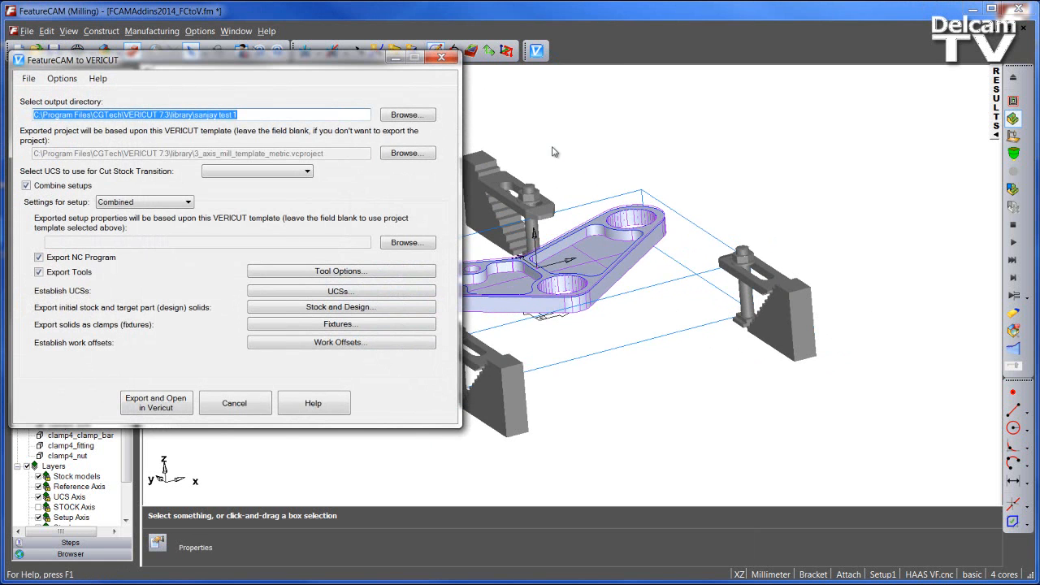
left_click_drag(332, 62, 617, 92)
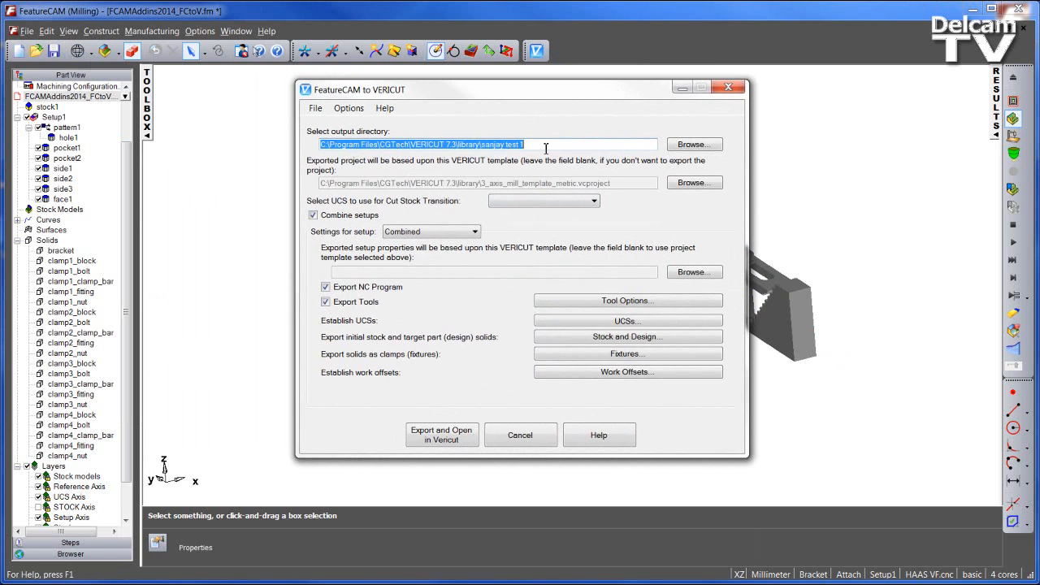
left_click(693, 145)
left_click(480, 309)
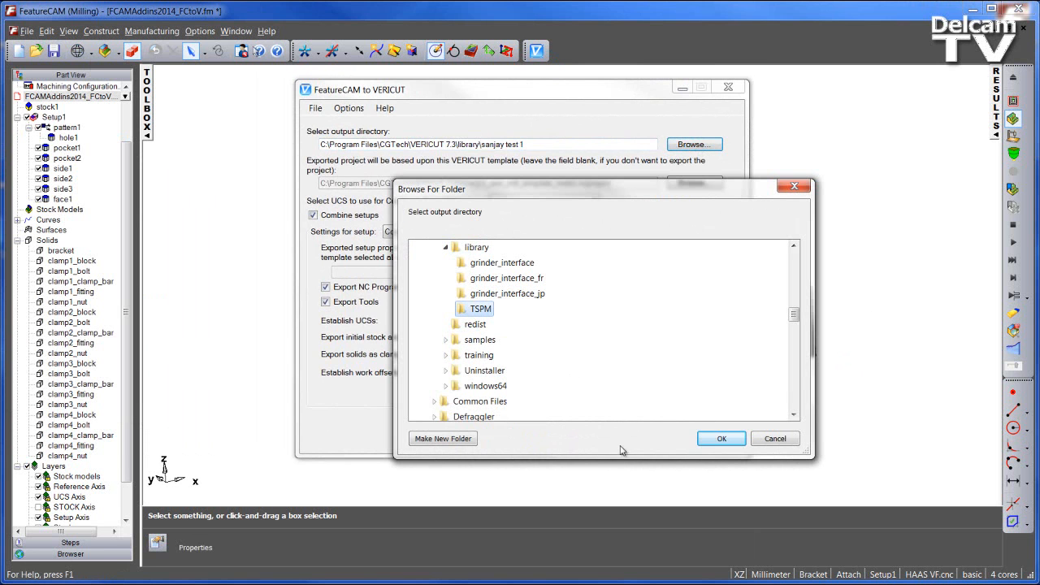
left_click(715, 441)
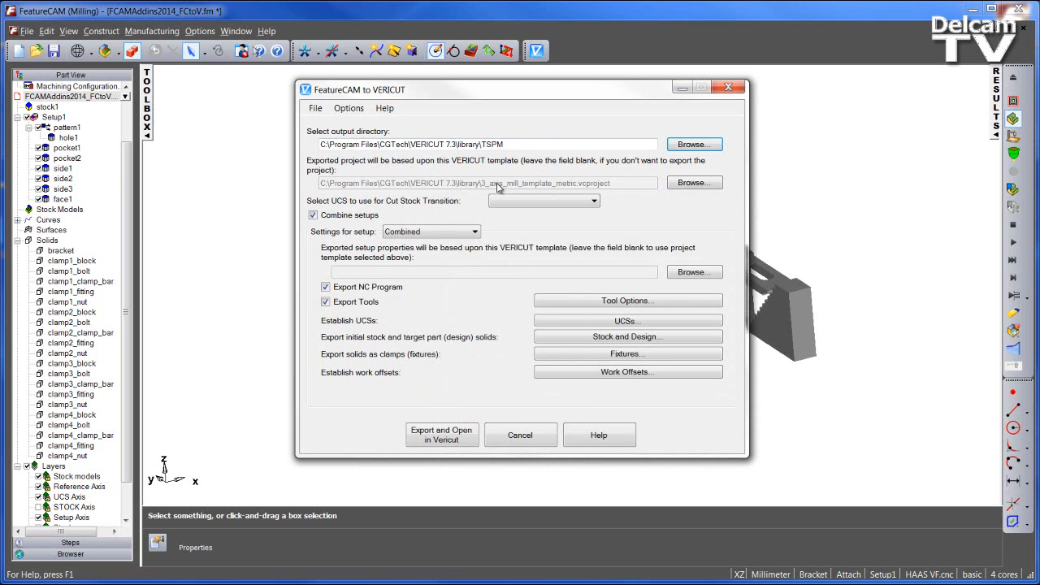
- Base the exported project on 3_axis_mill_template_metric.vcproject from the VERICUT 7.3 library and keep the setup settings at Combined
left_click(693, 182)
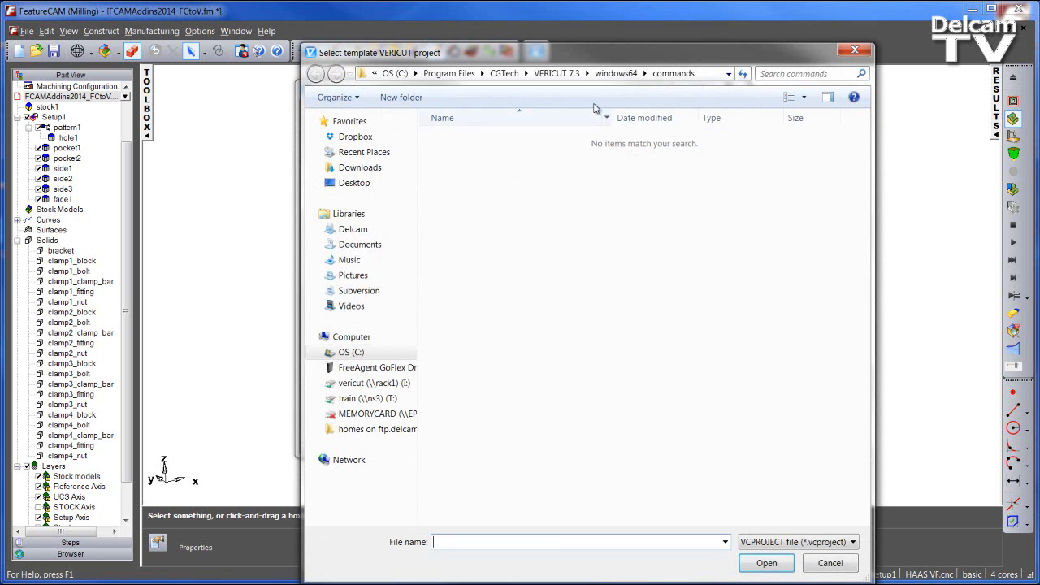
left_click(557, 73)
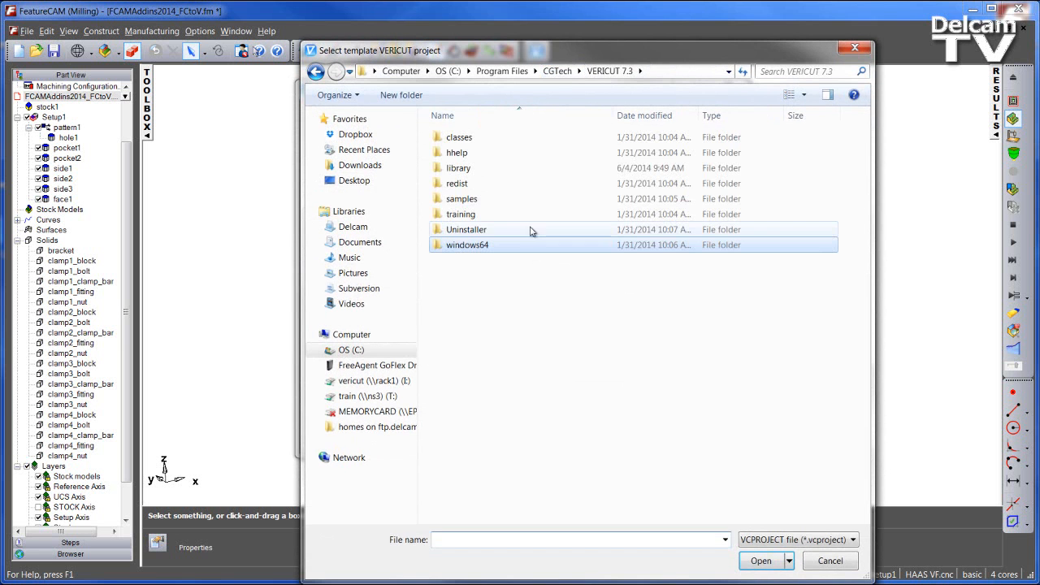
double_click(482, 171)
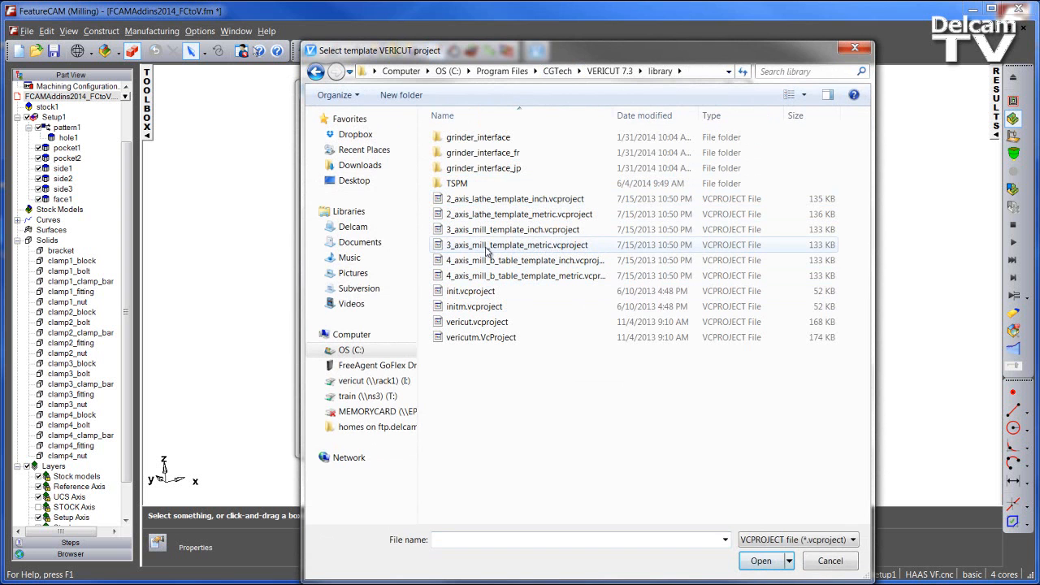
left_click(488, 250)
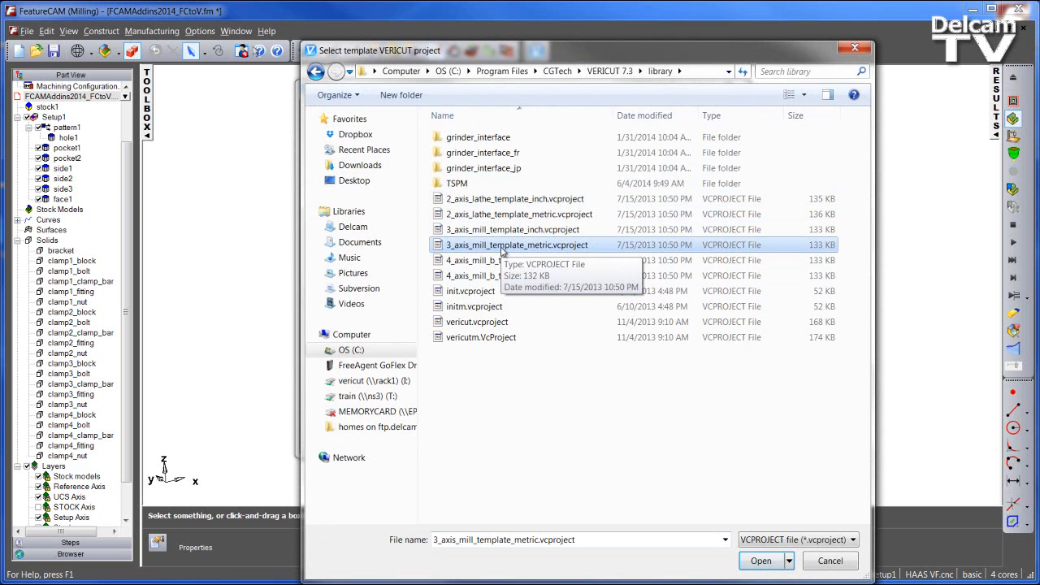
left_click(761, 561)
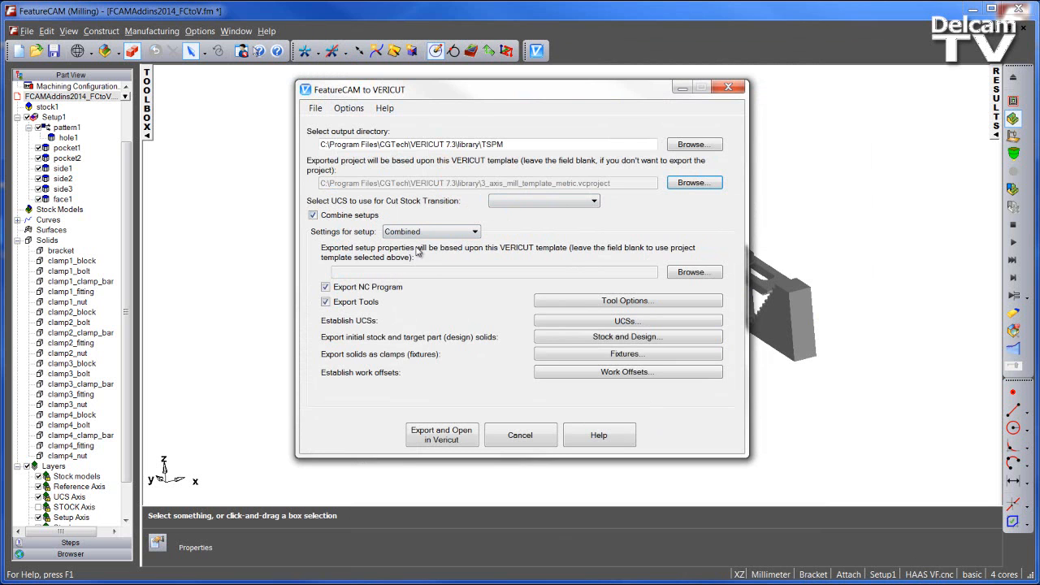
left_click(443, 234)
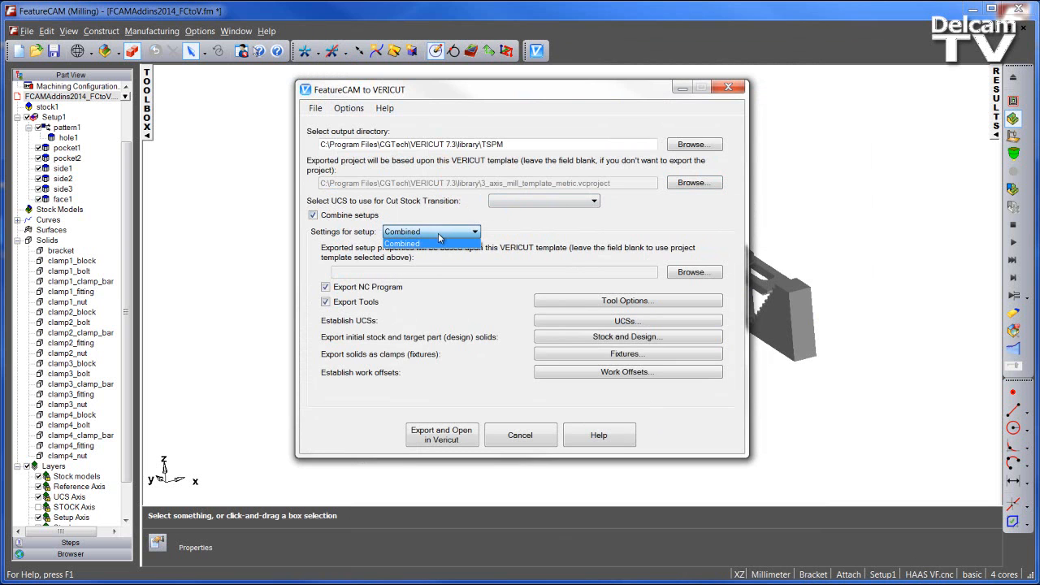
left_click(432, 232)
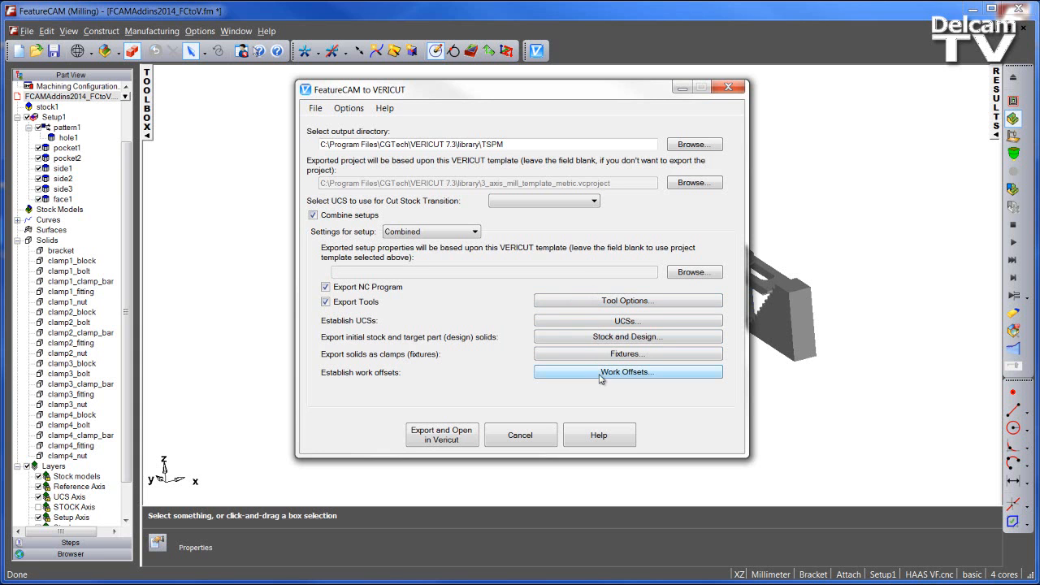
- In the tool export options, keep tools identified by tool numbers (positions in the crib)
left_click(582, 303)
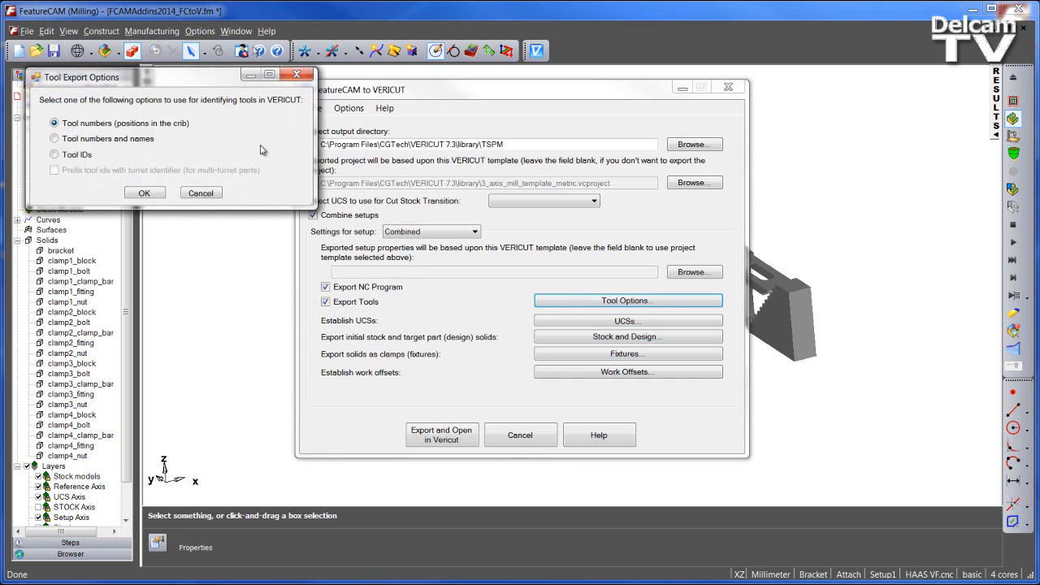
left_click_drag(202, 75, 476, 167)
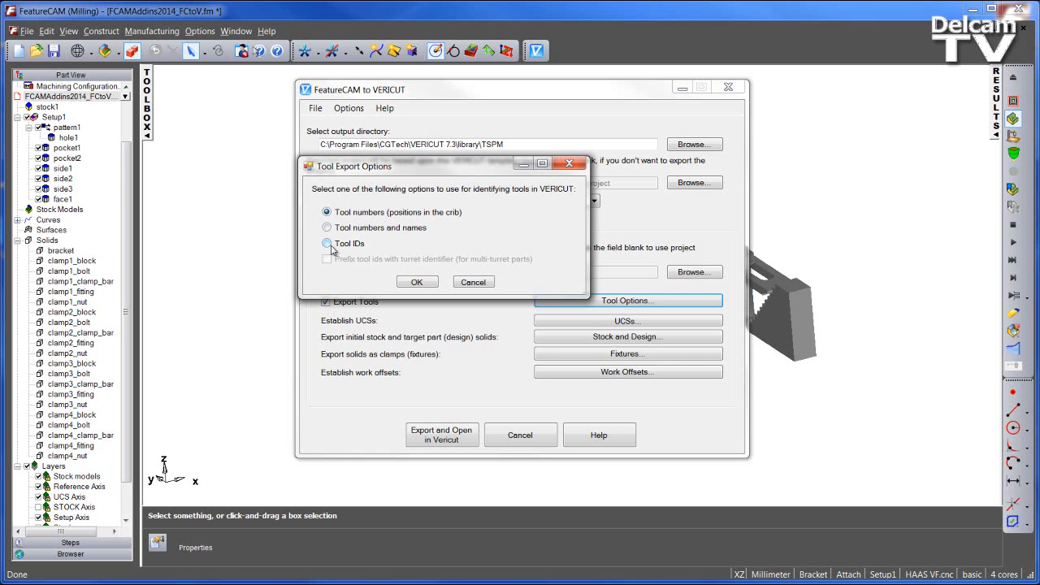
left_click(415, 283)
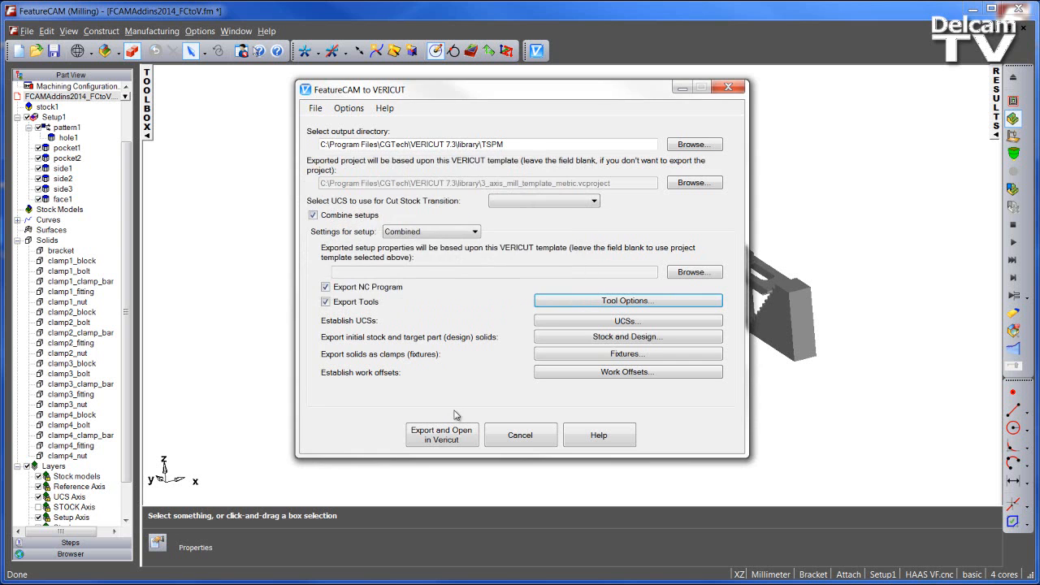
- Use the Attach UCS as the attach point and attach the UCSs to the Attach component
left_click(626, 324)
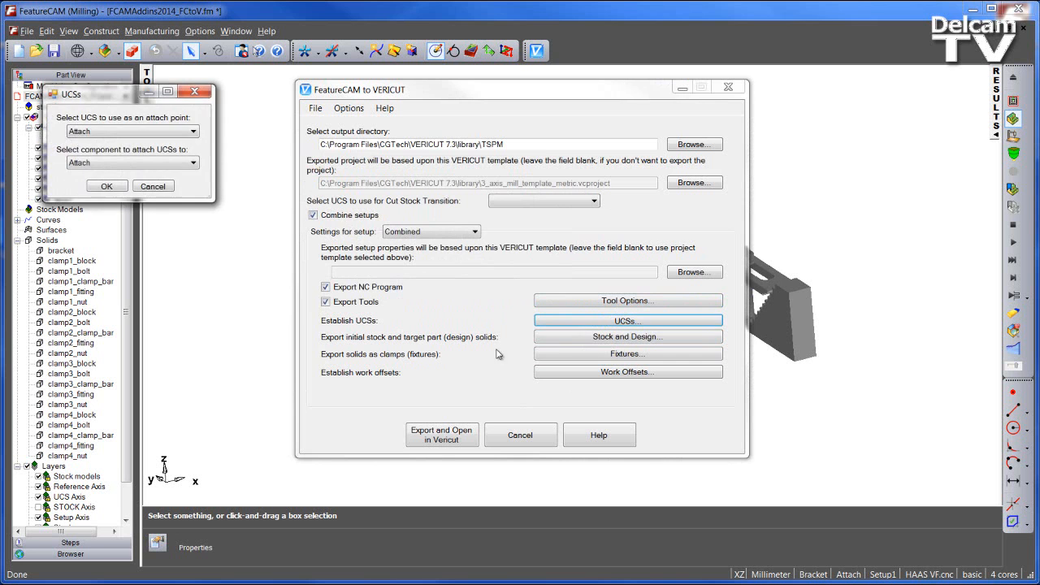
left_click_drag(111, 96, 420, 139)
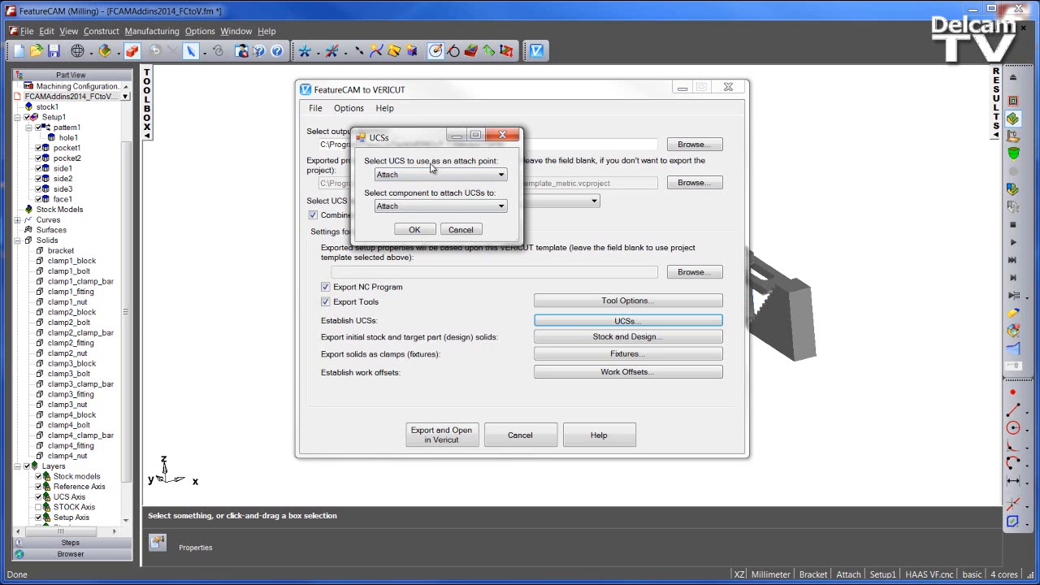
left_click(486, 173)
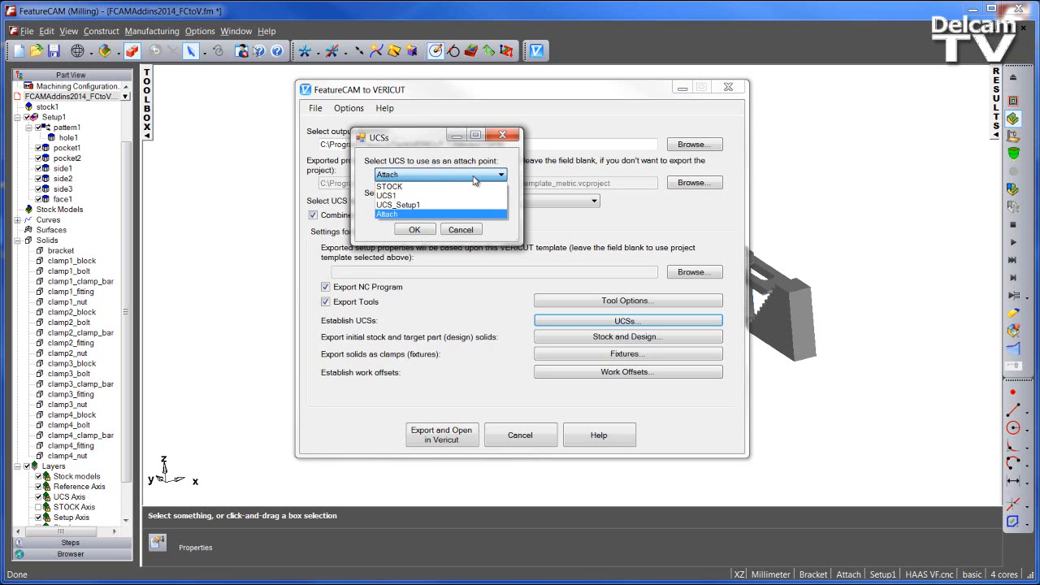
left_click(401, 215)
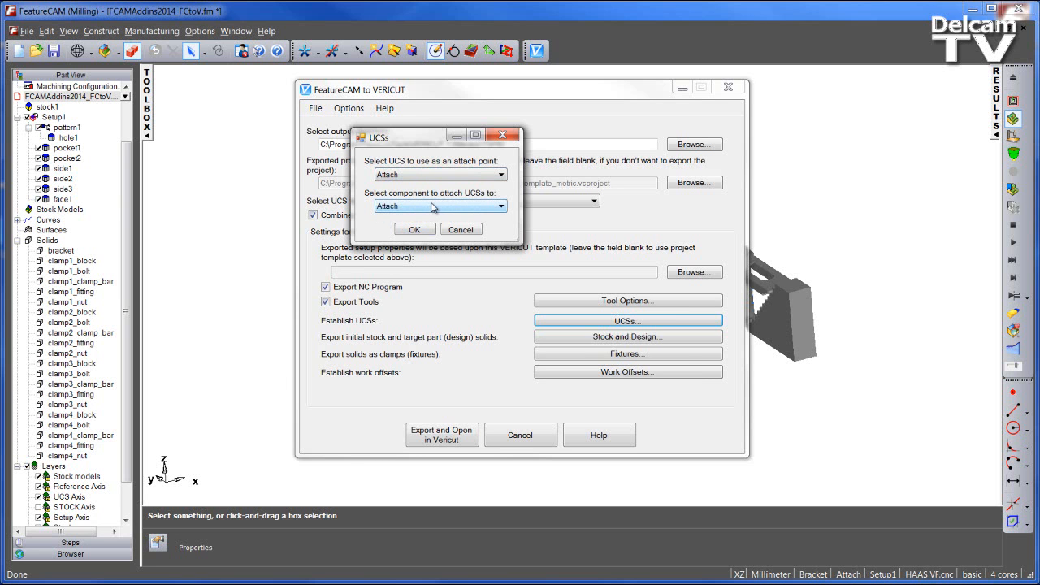
left_click(439, 208)
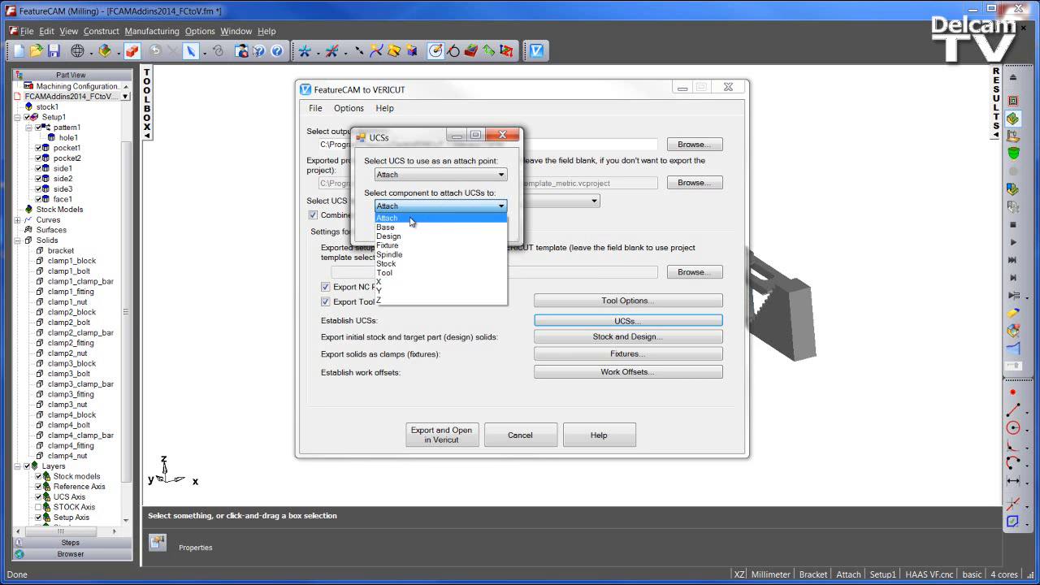
left_click(410, 220)
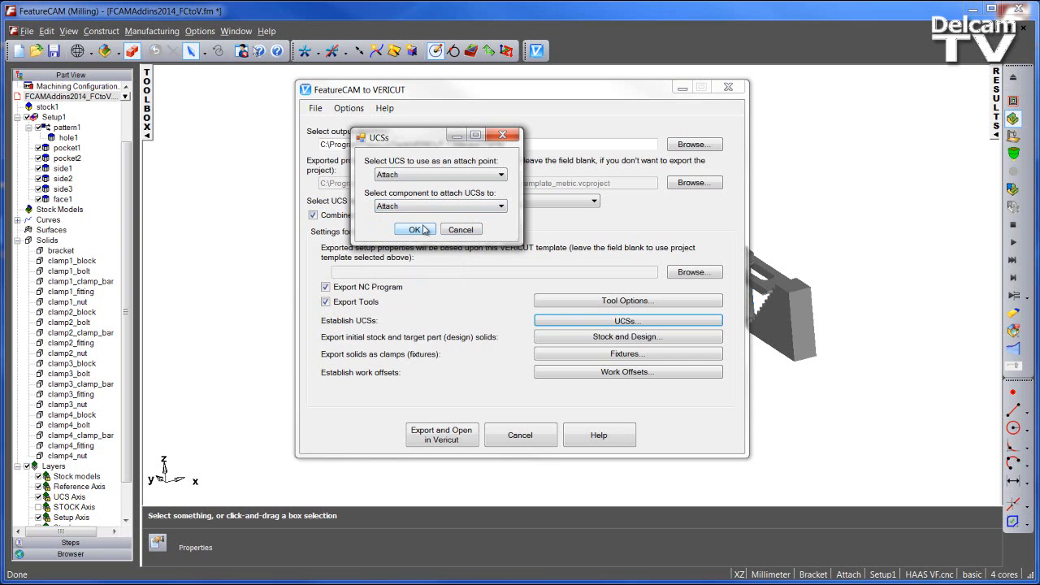
left_click(415, 231)
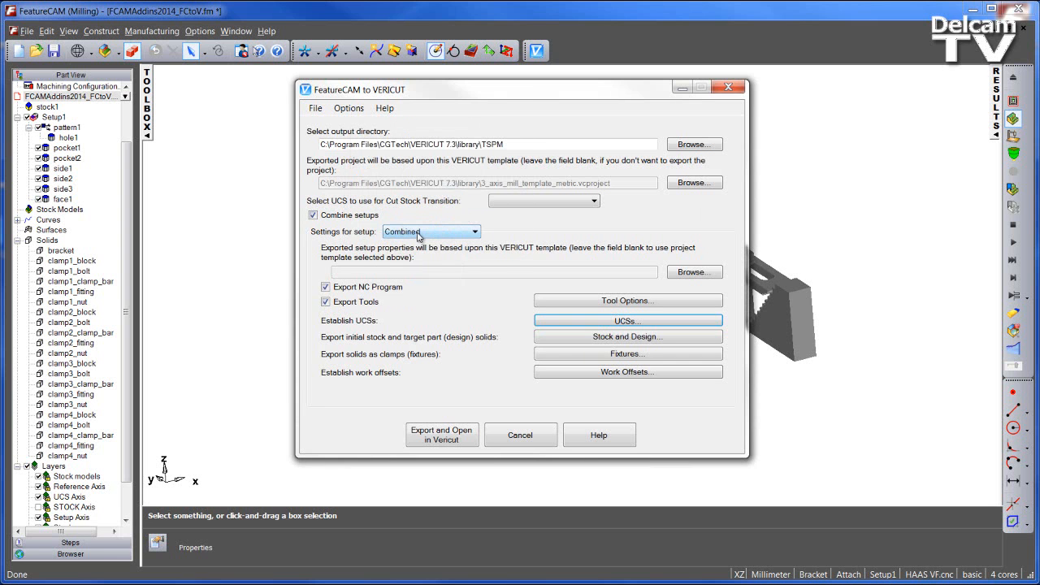
- In the stock and design export settings, keep the exported stock solid attached to the Stock component
left_click(617, 339)
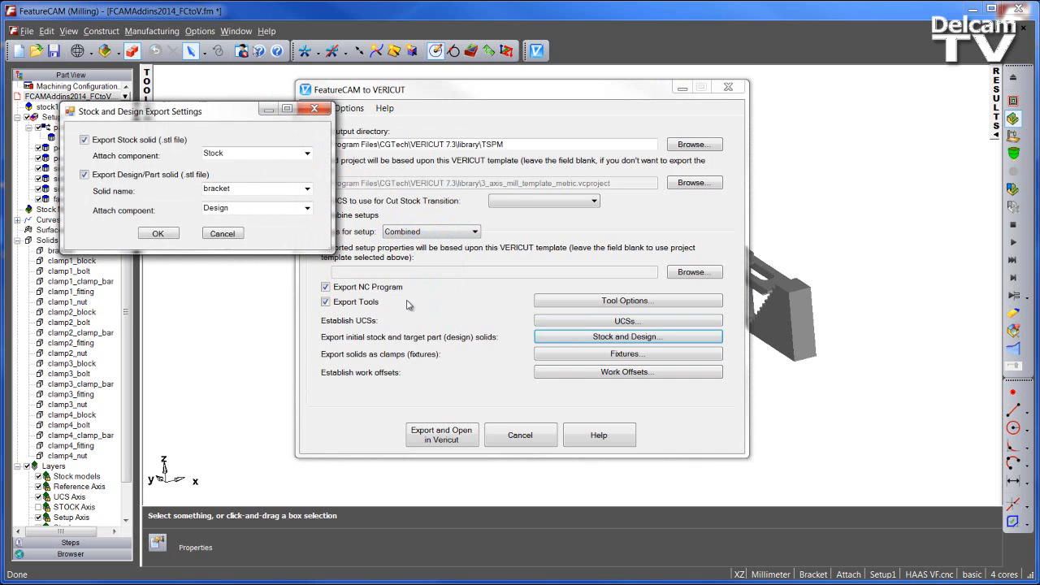
left_click_drag(234, 119, 411, 174)
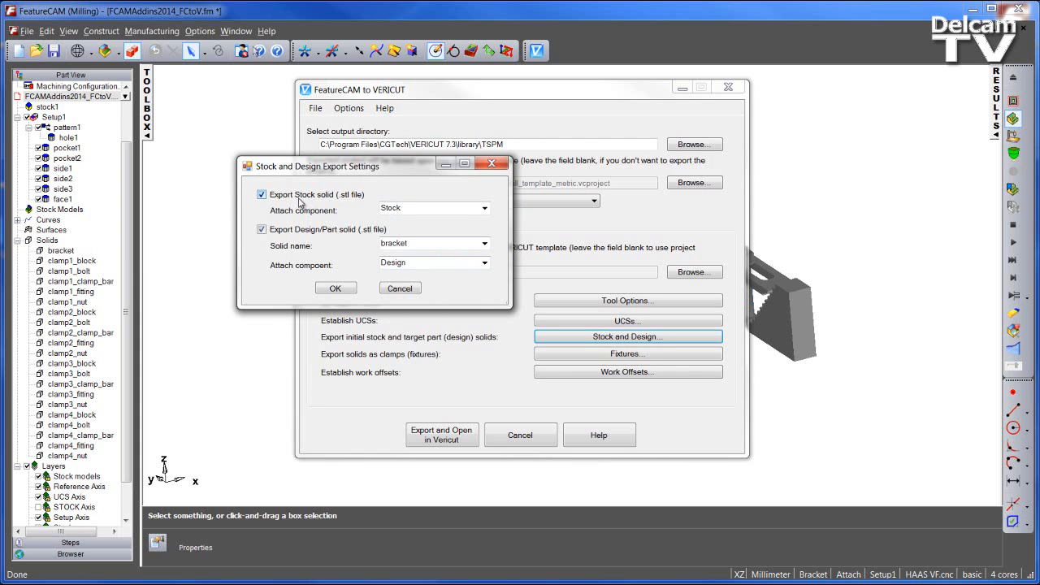
left_click(433, 212)
left_click(486, 209)
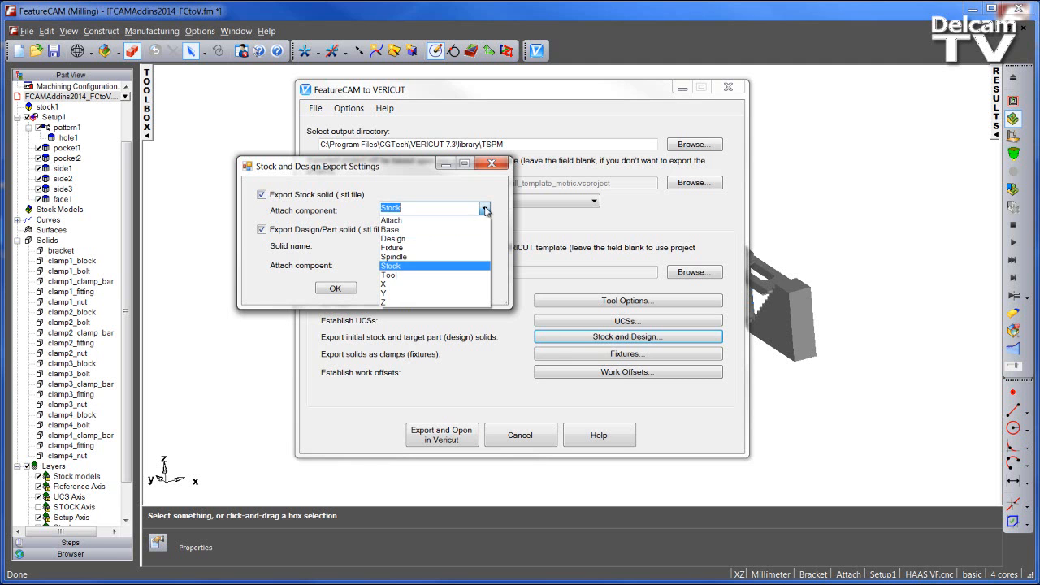
left_click(416, 269)
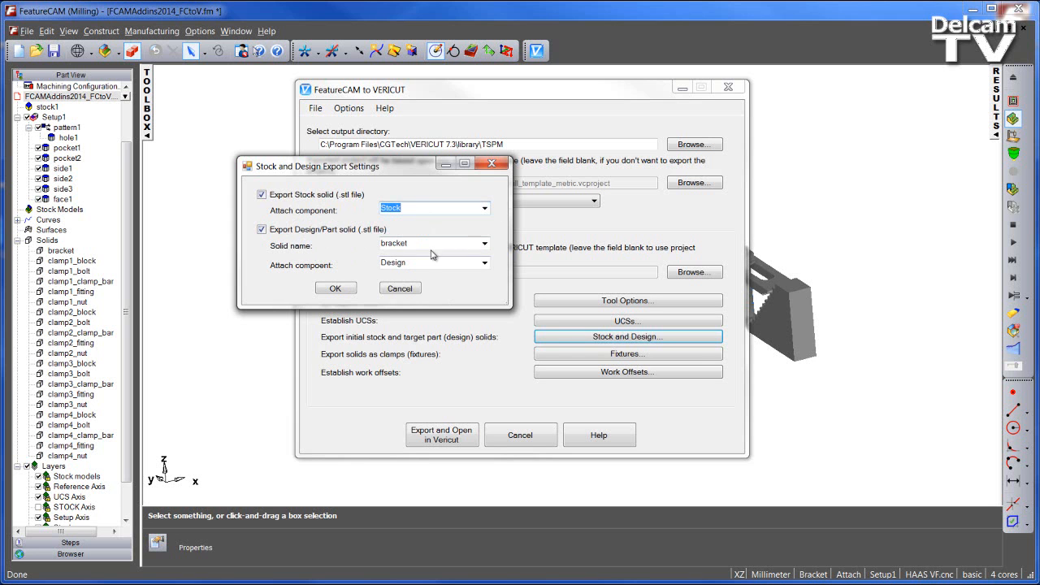
- Export the bracket solid as the design part attached to the Design component and accept the settings
left_click(485, 244)
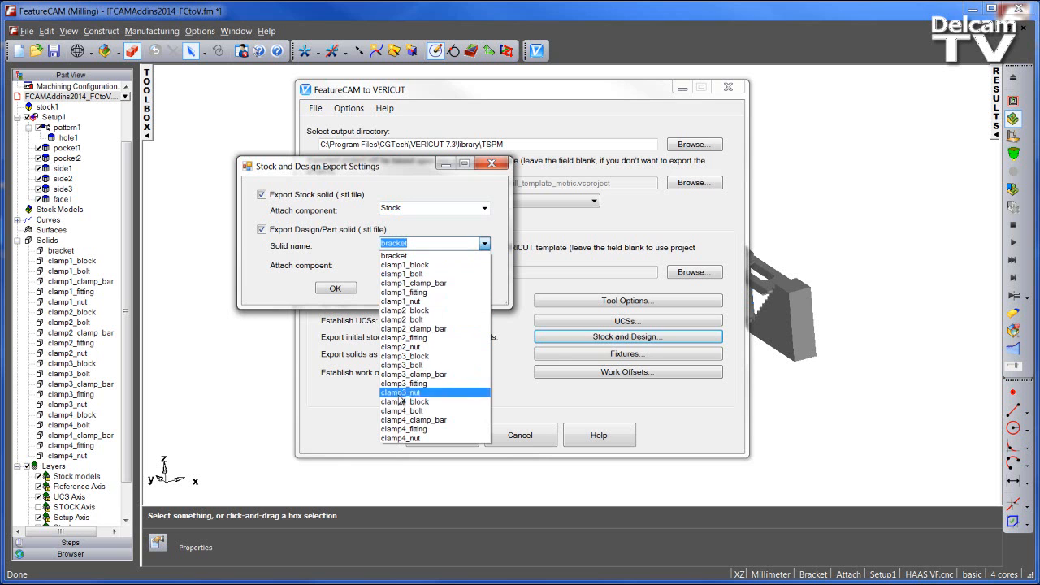
left_click(402, 256)
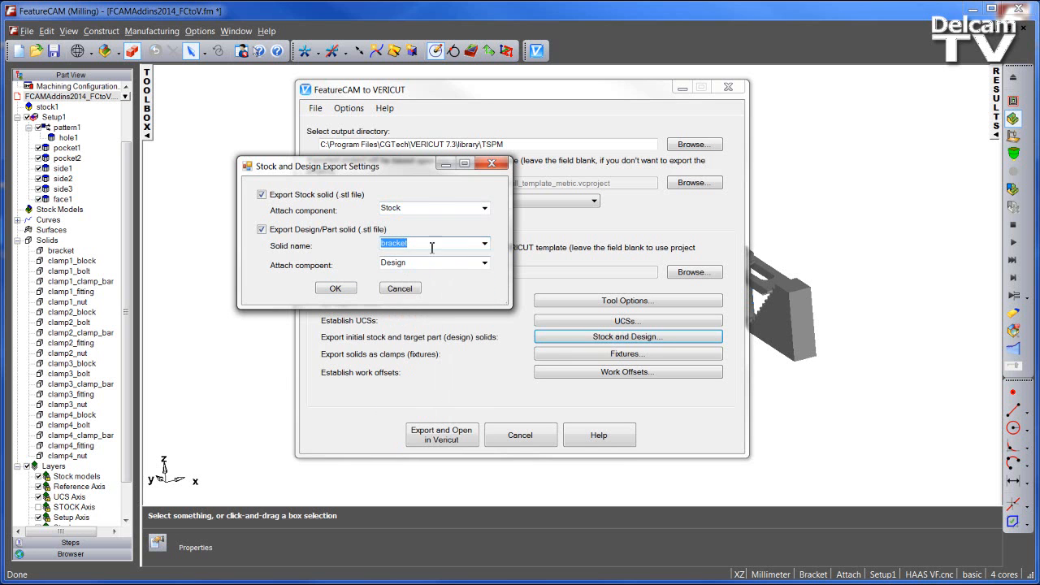
left_click(485, 263)
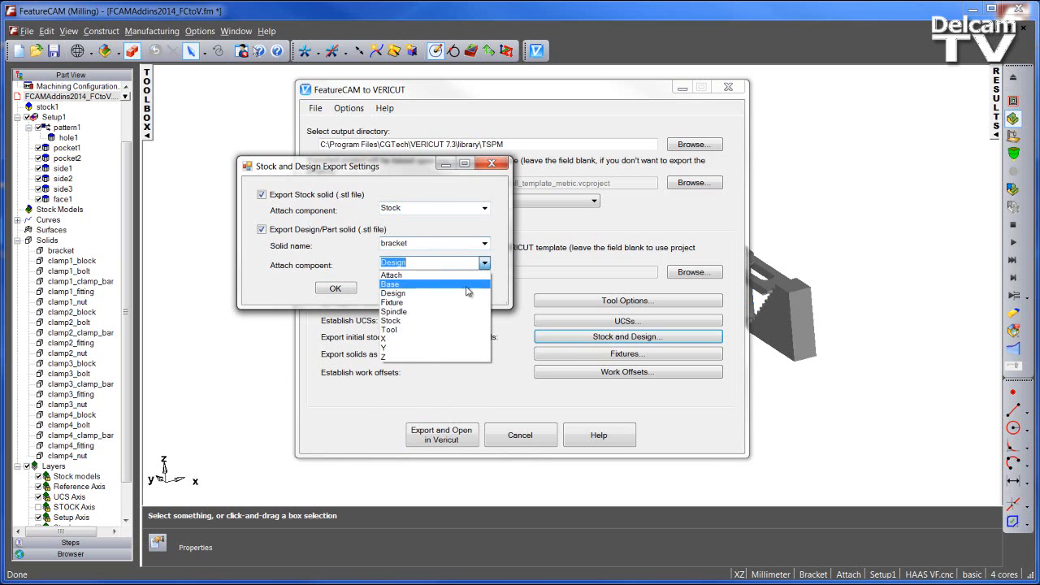
left_click(415, 296)
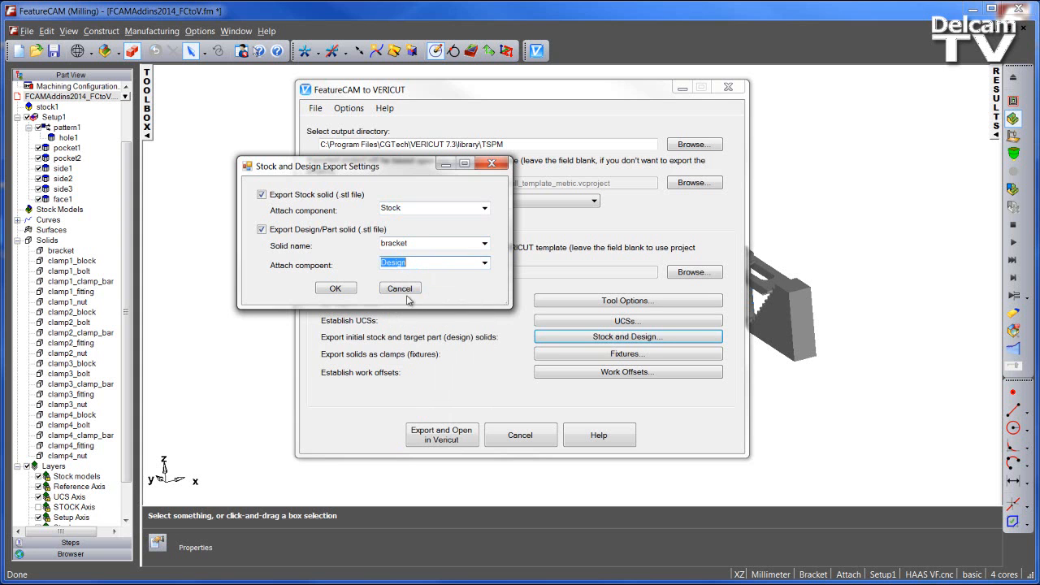
left_click(335, 289)
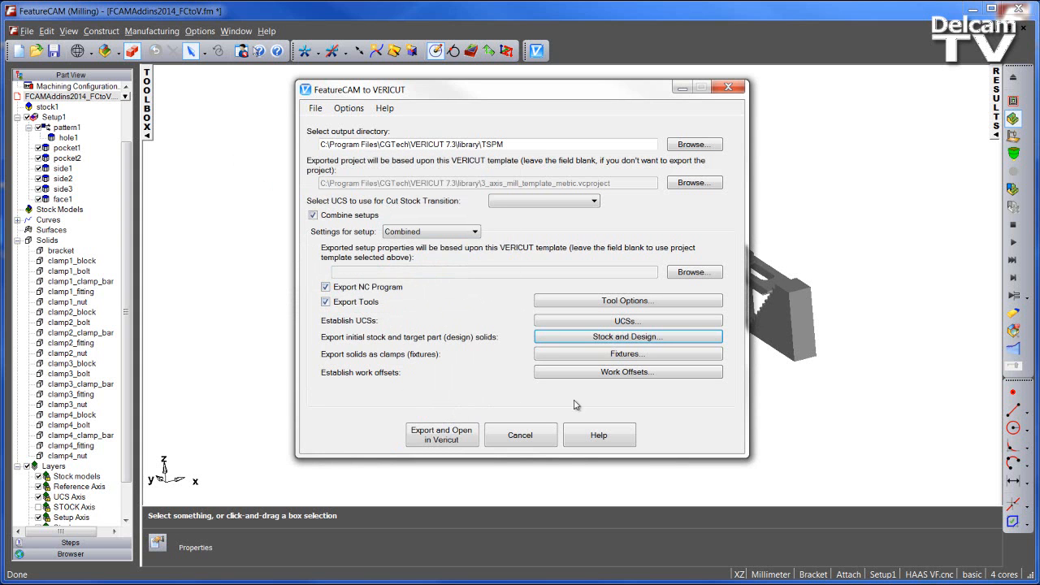
- Open the fixture export options and keep clamp1_block attached to the Fixture component
left_click(626, 358)
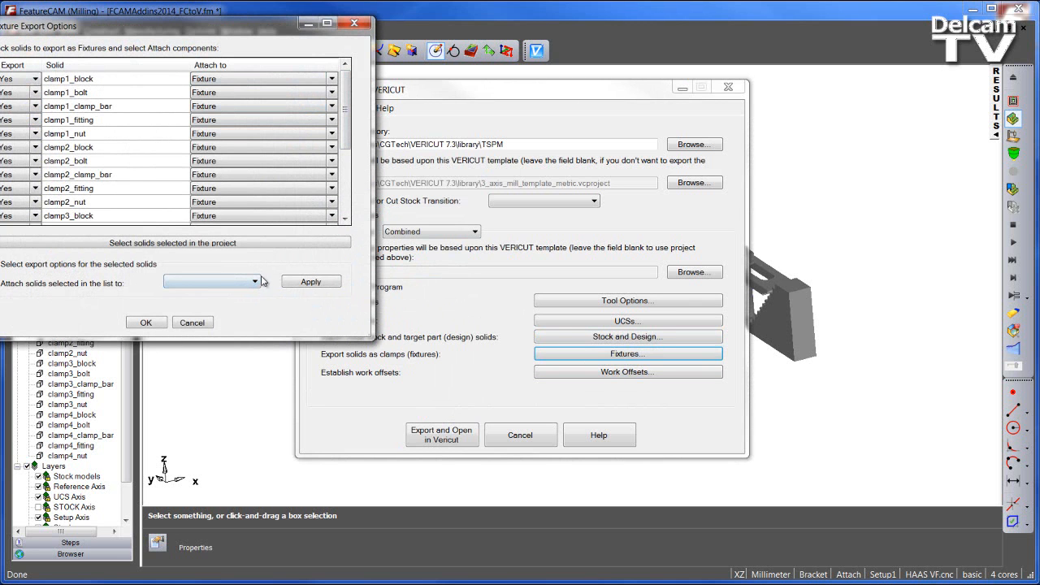
left_click_drag(232, 32, 605, 115)
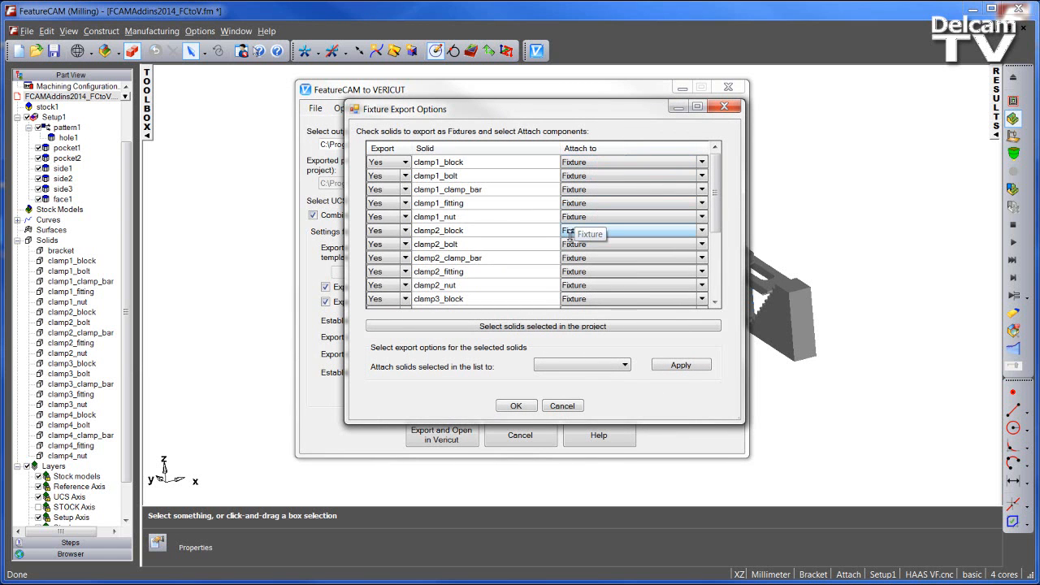
left_click(701, 166)
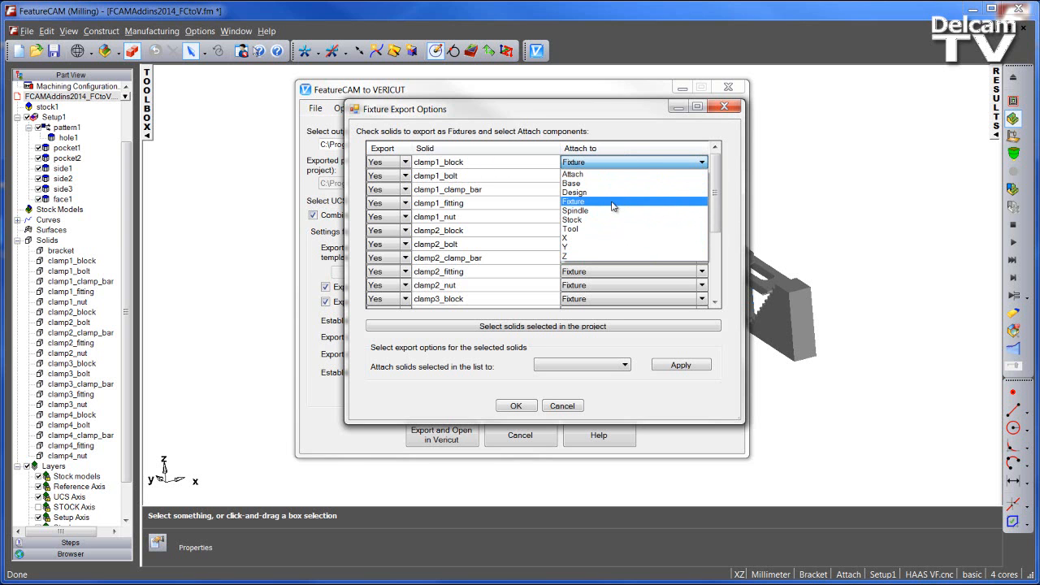
left_click(642, 160)
mouse_move(717, 182)
left_mouse_down()
mouse_move(715, 199)
mouse_move(713, 169)
mouse_move(715, 259)
mouse_move(715, 162)
left_mouse_up()
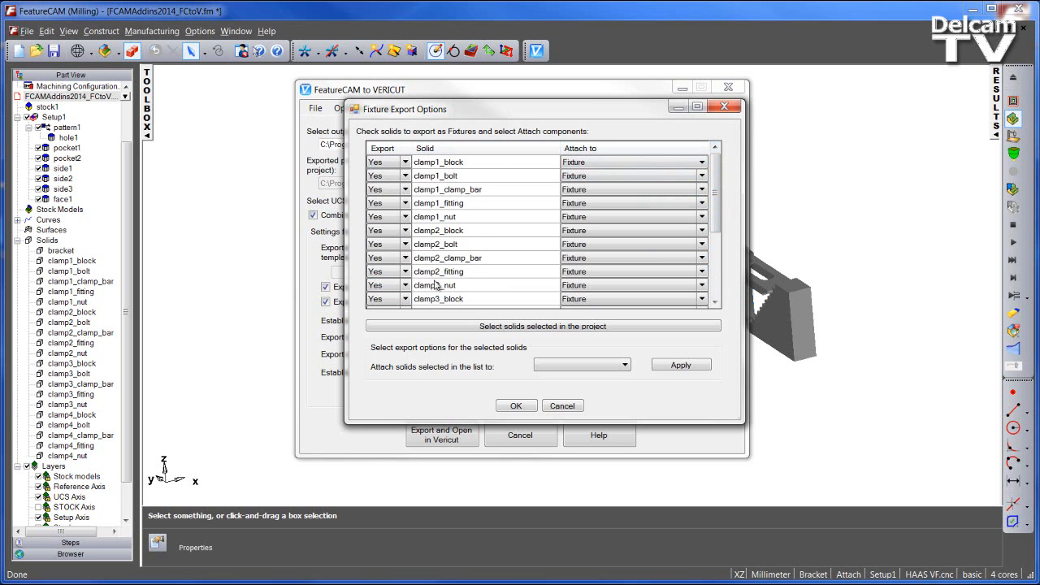
- Select all solids from clamp1_block to clamp4_nut in the project and mark them in the fixture export list
left_click(67, 261)
left_click(68, 458, "shift")
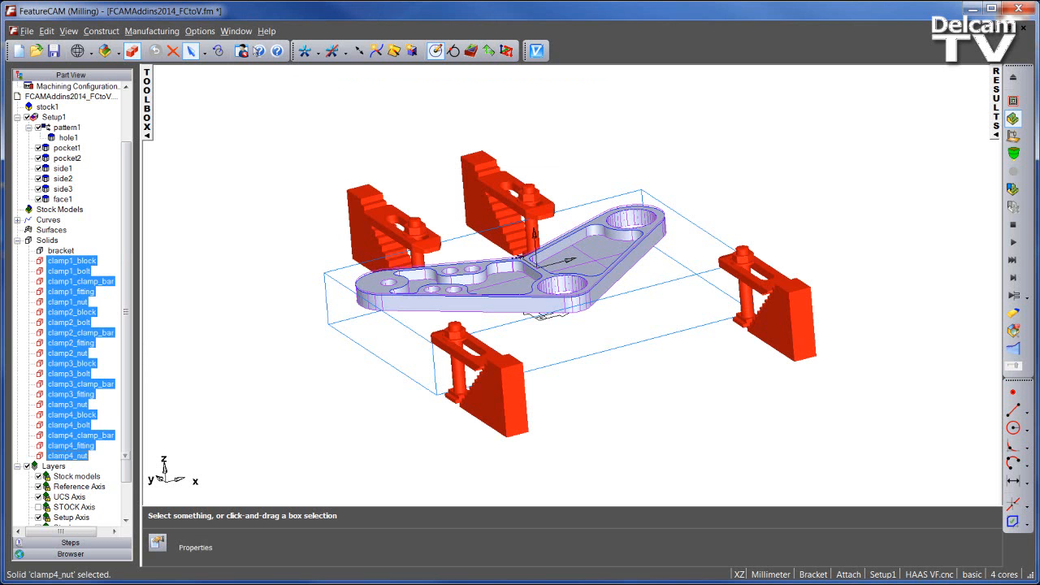
mouse_move(297, 579)
left_click(379, 512)
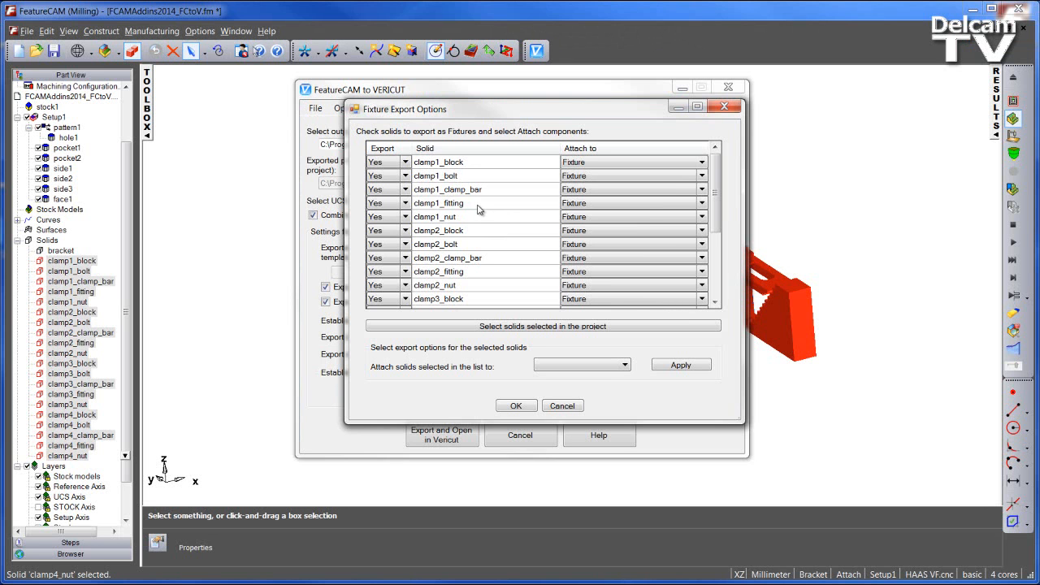
left_click(553, 328)
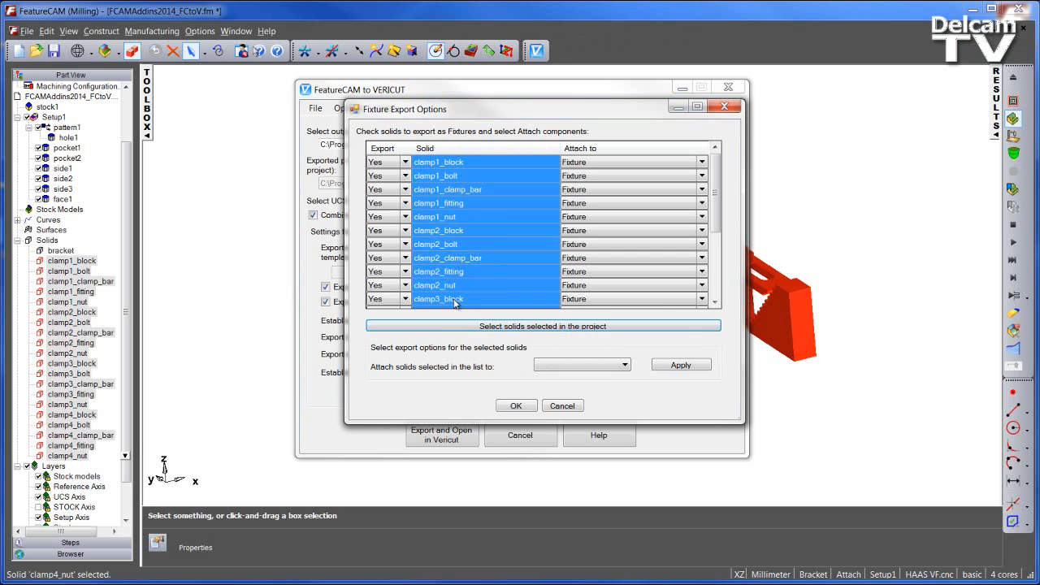
- Apply Attach as the attach component for all the selected clamp solids
left_click(581, 367)
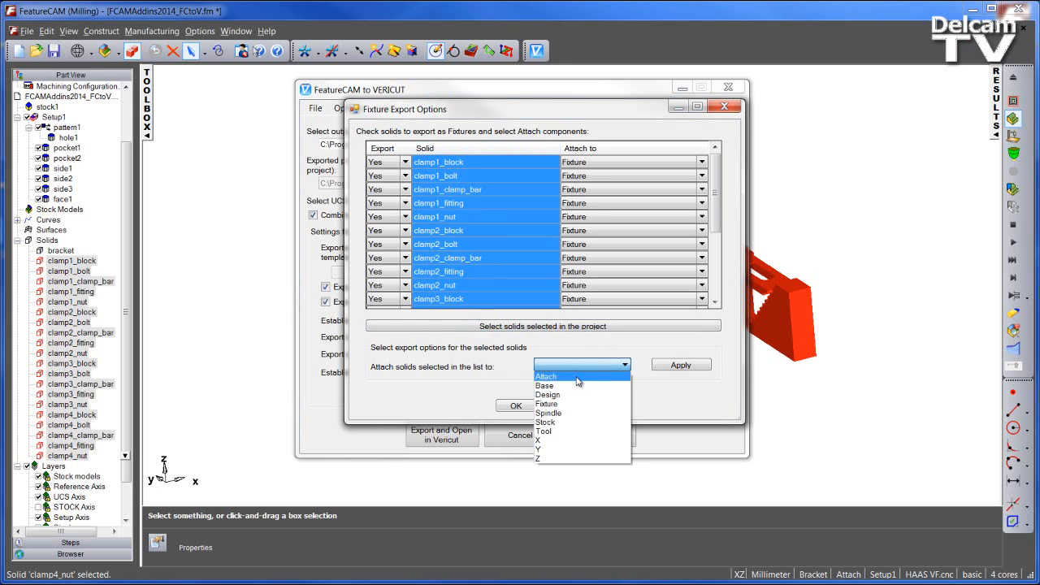
left_click(577, 378)
left_click(680, 365)
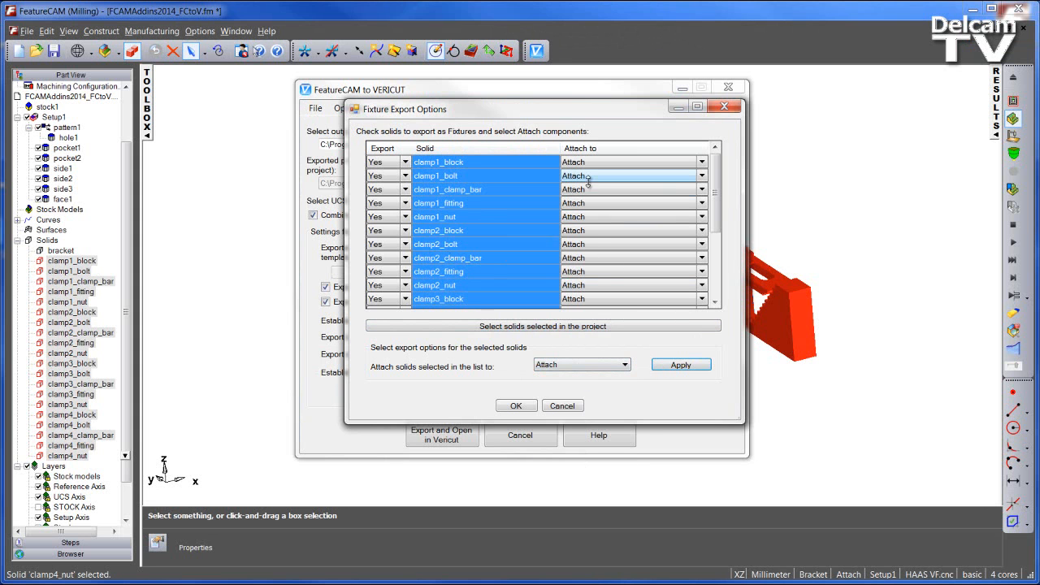
- Attach all the selected clamp solids to the Fixture component and accept the fixture export options
left_click(573, 366)
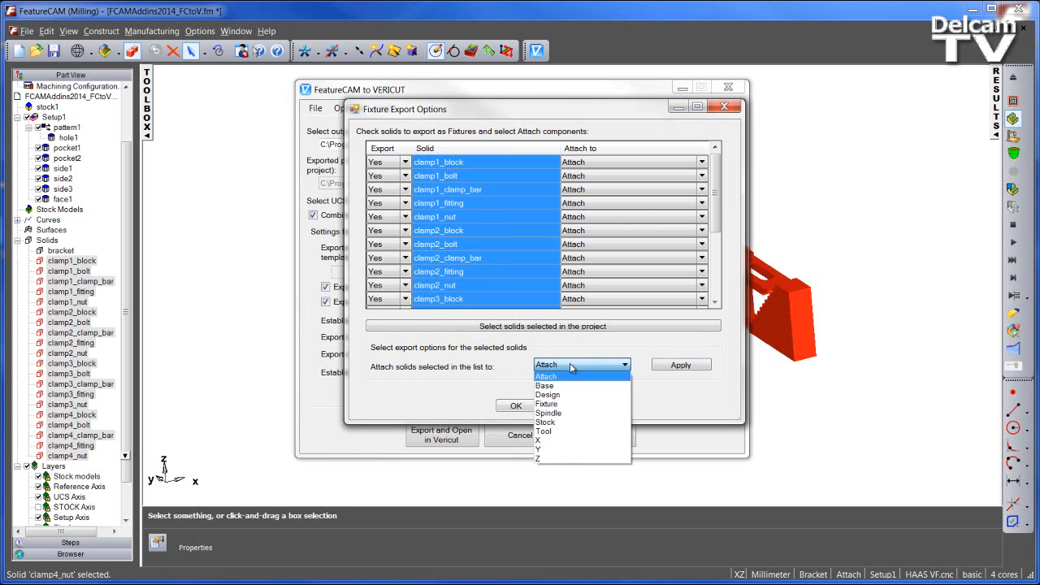
left_click(569, 407)
left_click(669, 370)
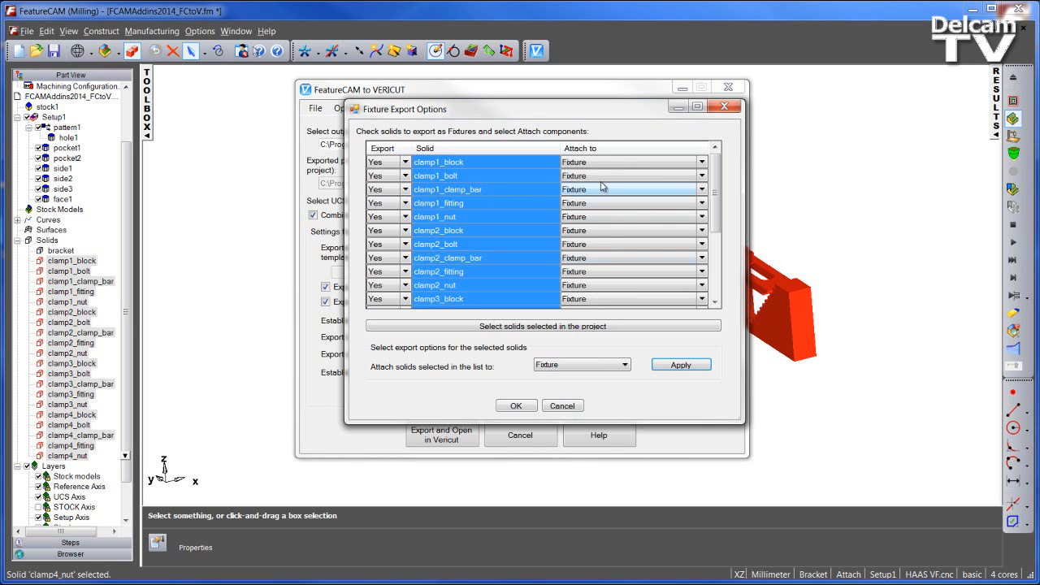
left_click(517, 406)
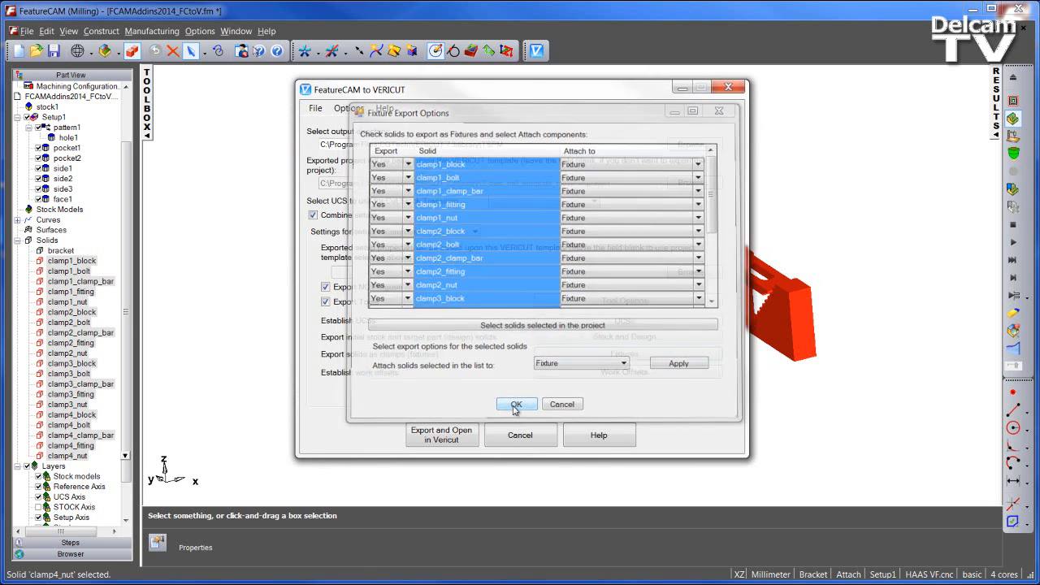
- Delete the existing register 54 entry from the export's work offsets
left_click(625, 374)
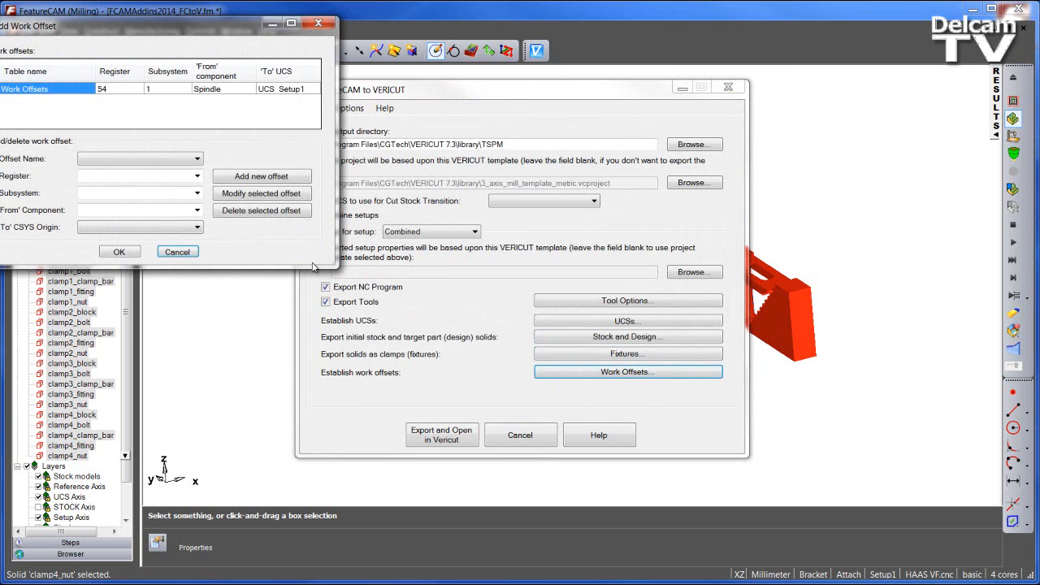
left_click(185, 91)
left_click(238, 213)
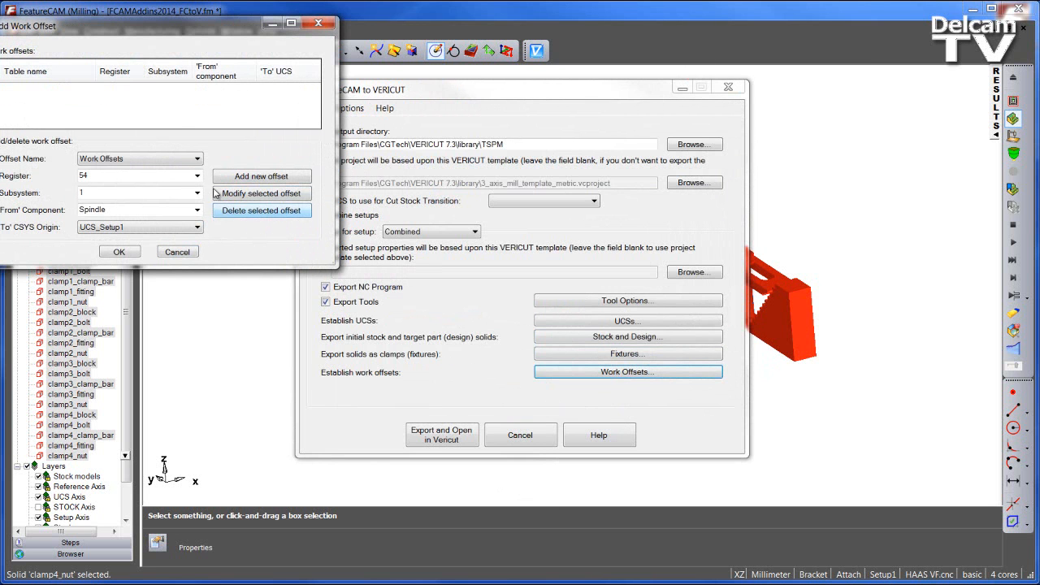
left_click_drag(169, 34, 584, 135)
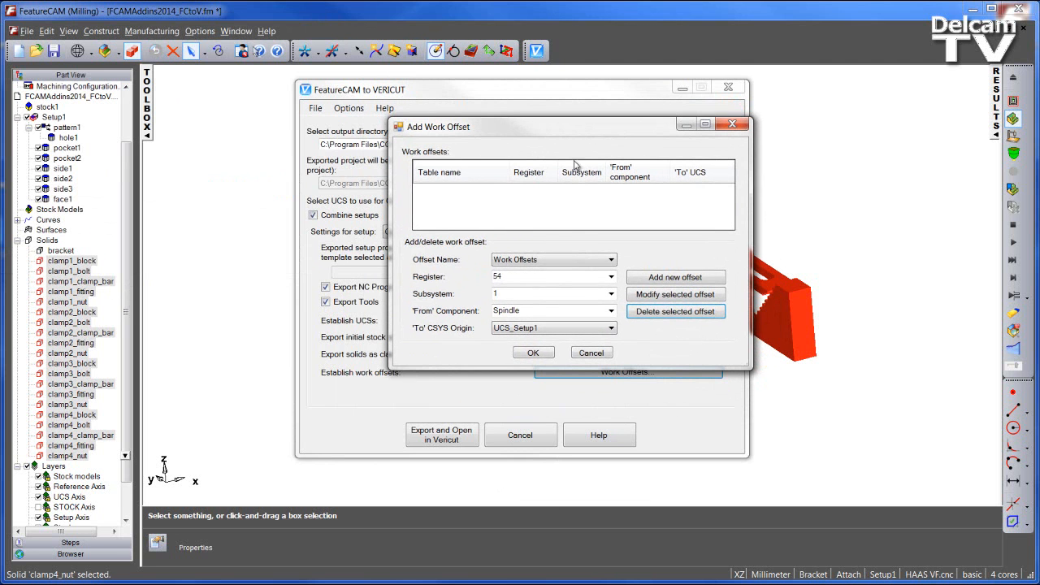
- Choose Work Offsets as the offset name and 54 as the register for a new work offset
left_click(537, 259)
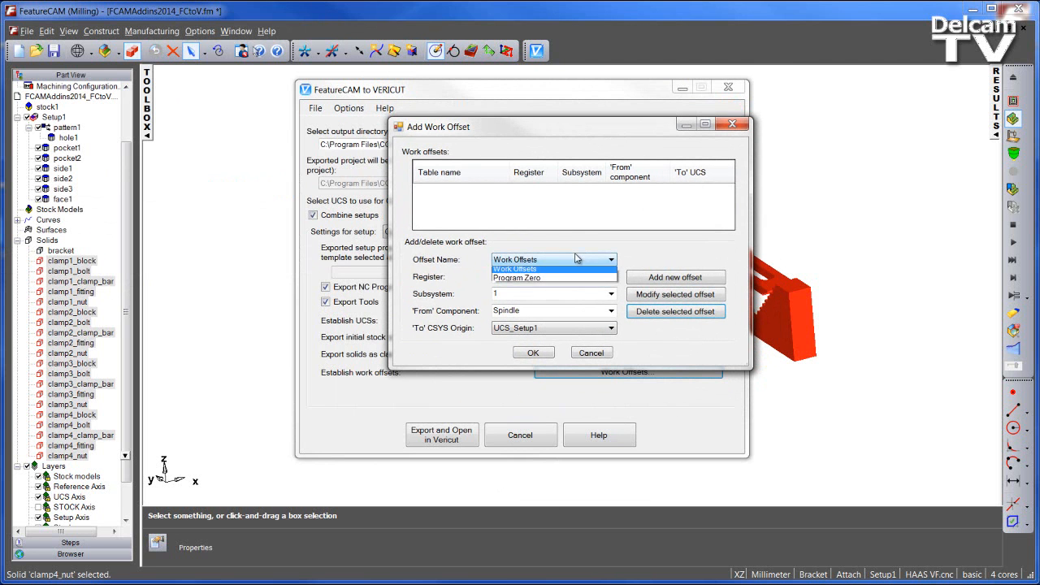
left_click(536, 272)
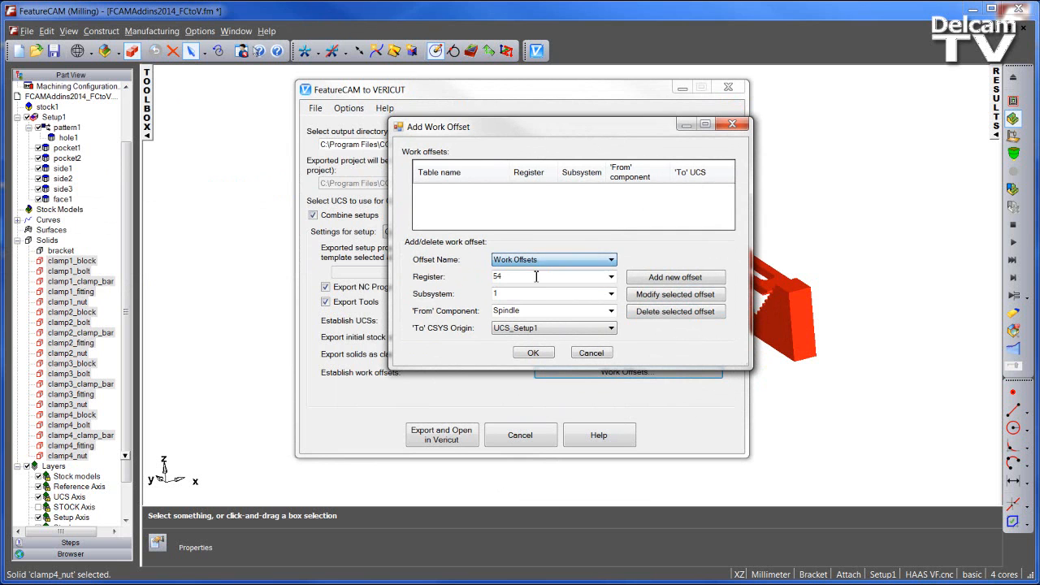
left_click(611, 278)
left_click(550, 295)
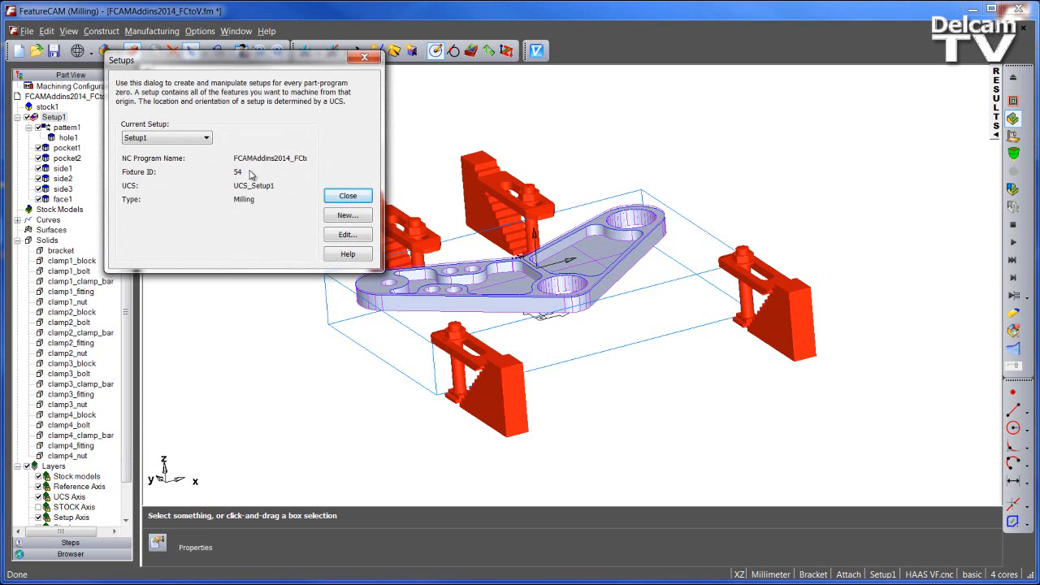
- Check the fixture ID of Setup1 in the project's setups and return to the work offset definition
left_click(348, 196)
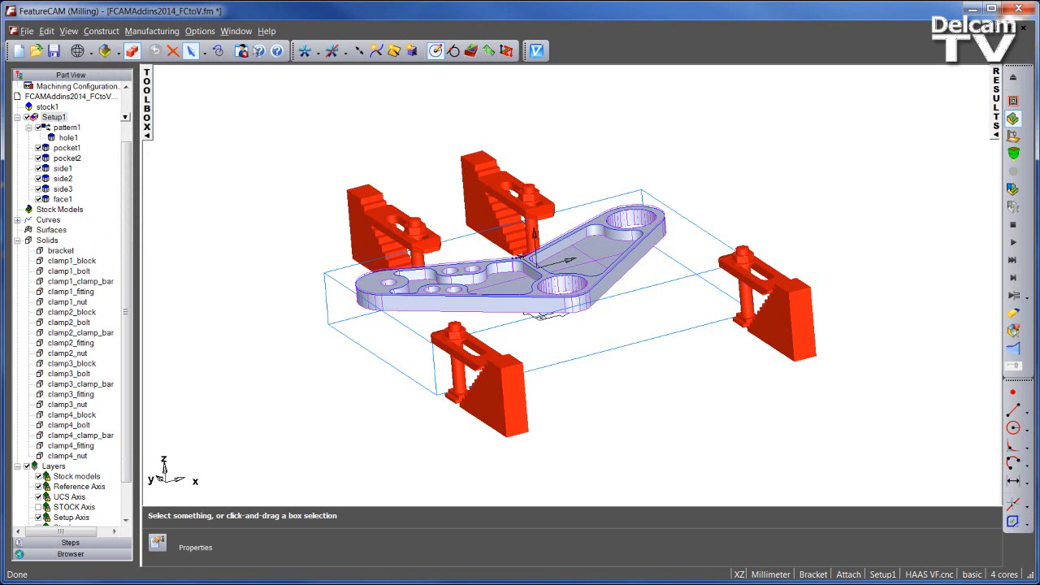
left_click(296, 584)
left_click(349, 546)
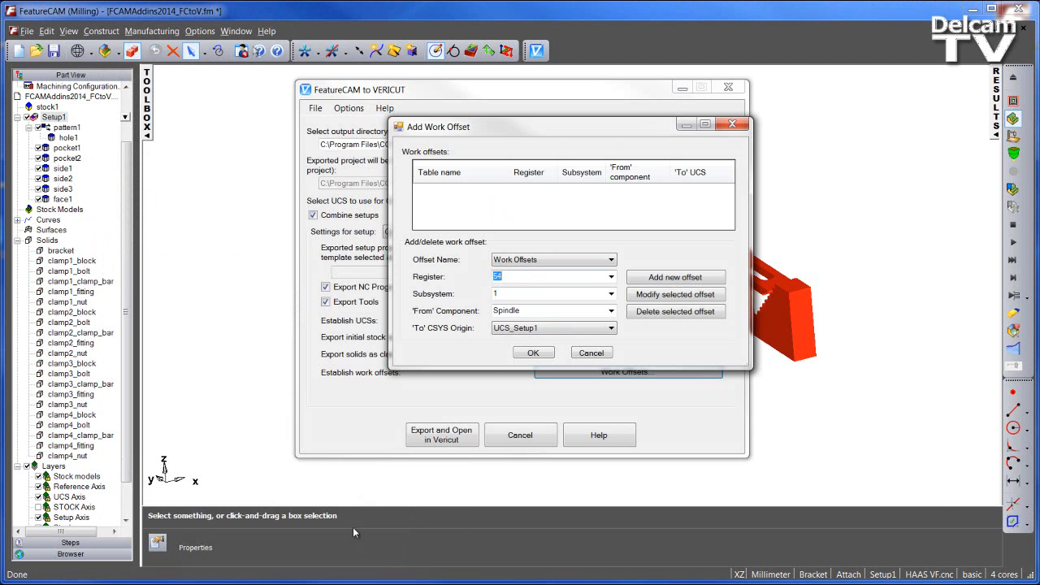
- Set the work offset's subsystem to 1 and its 'From' component to Spindle
left_click(610, 294)
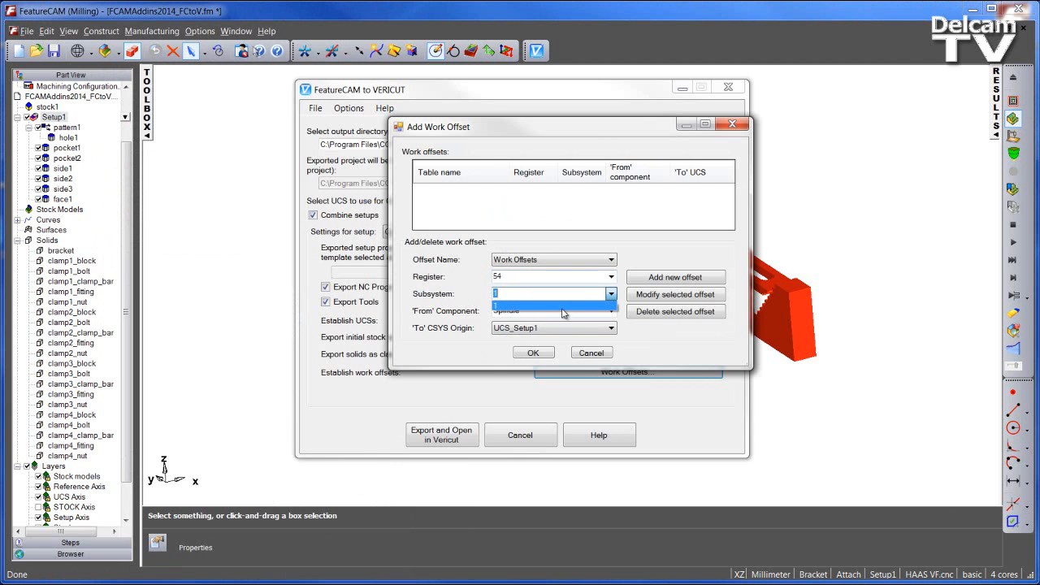
left_click(521, 307)
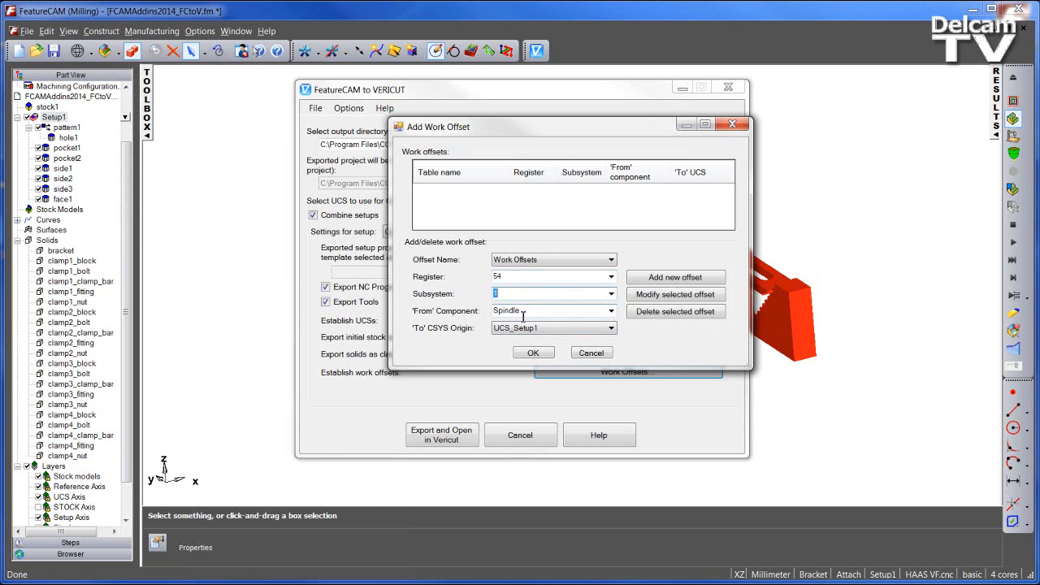
left_click(610, 313)
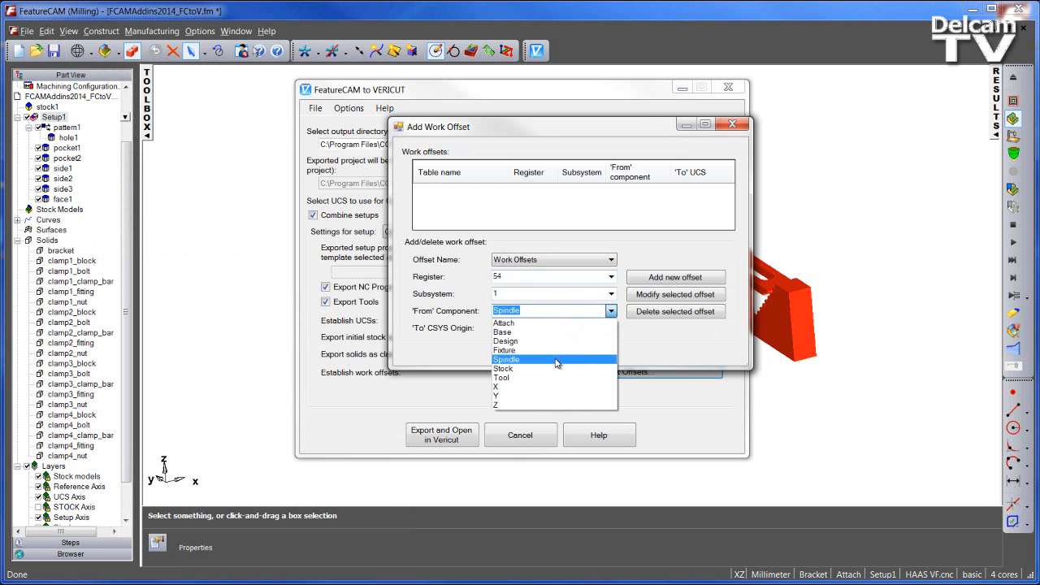
left_click(558, 364)
- Set the 'To' CSYS origin to UCS_Setup1, add the new offset to the table and accept the work offsets
left_click(598, 328)
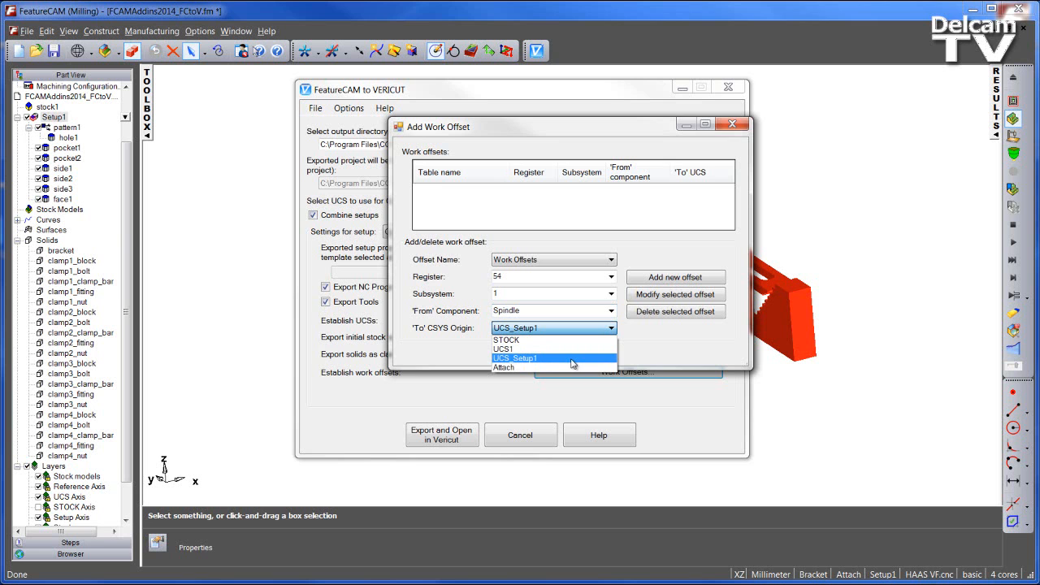
left_click(572, 359)
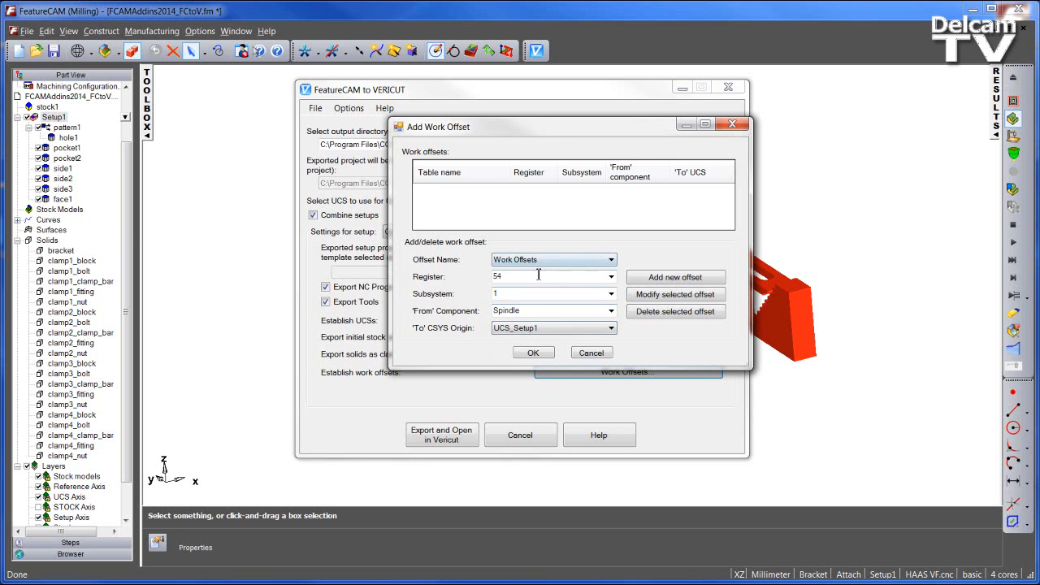
left_click(648, 280)
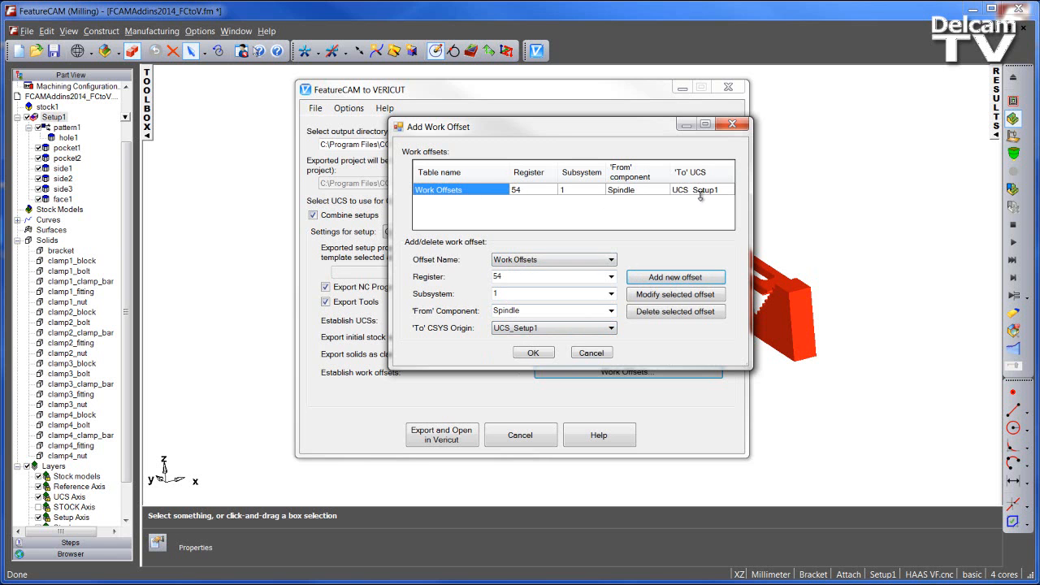
left_click(528, 352)
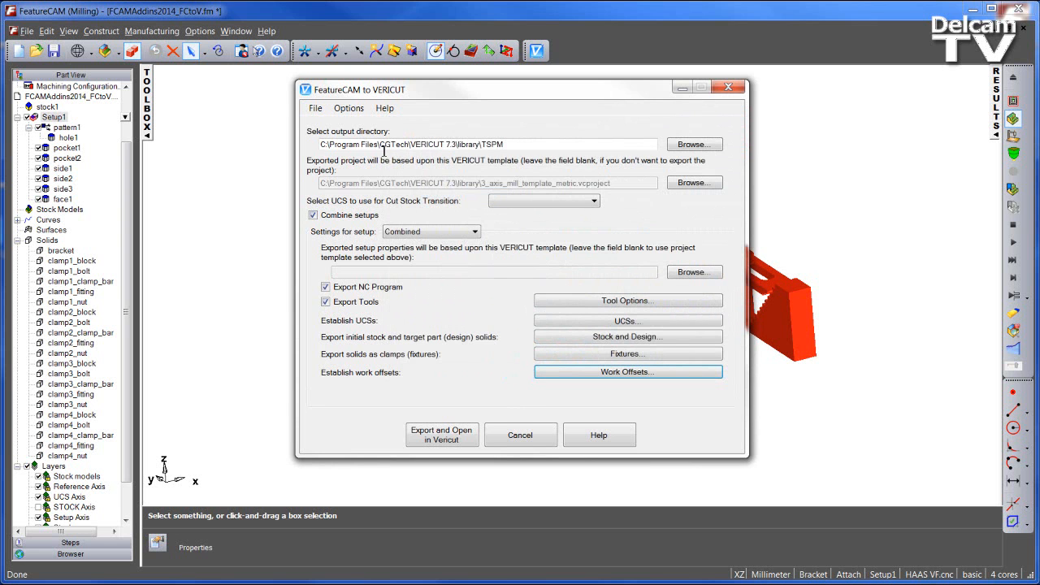
- Review the VERICUT batch file location in the export add-in's options and accept it
left_click(349, 108)
left_click(352, 122)
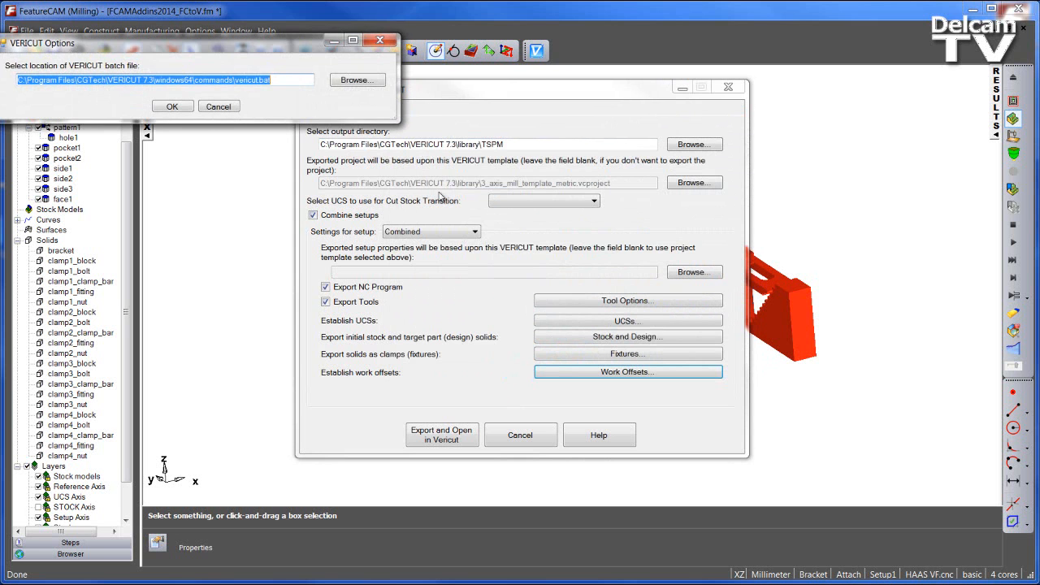
left_click_drag(269, 64, 582, 142)
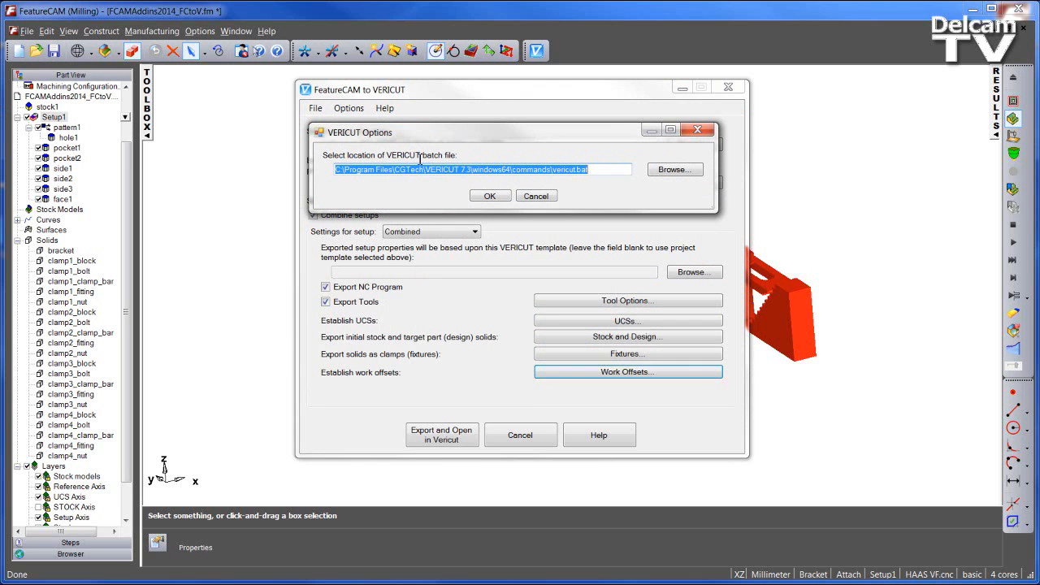
left_click(486, 198)
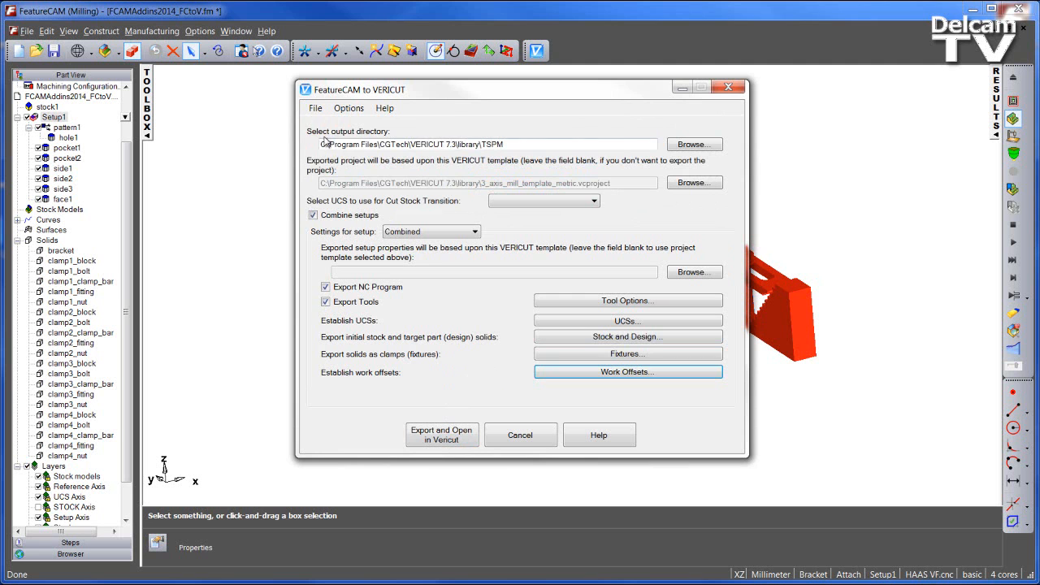
- Export the combined setup, open the project in VERICUT and acknowledge the completed export
left_click(316, 108)
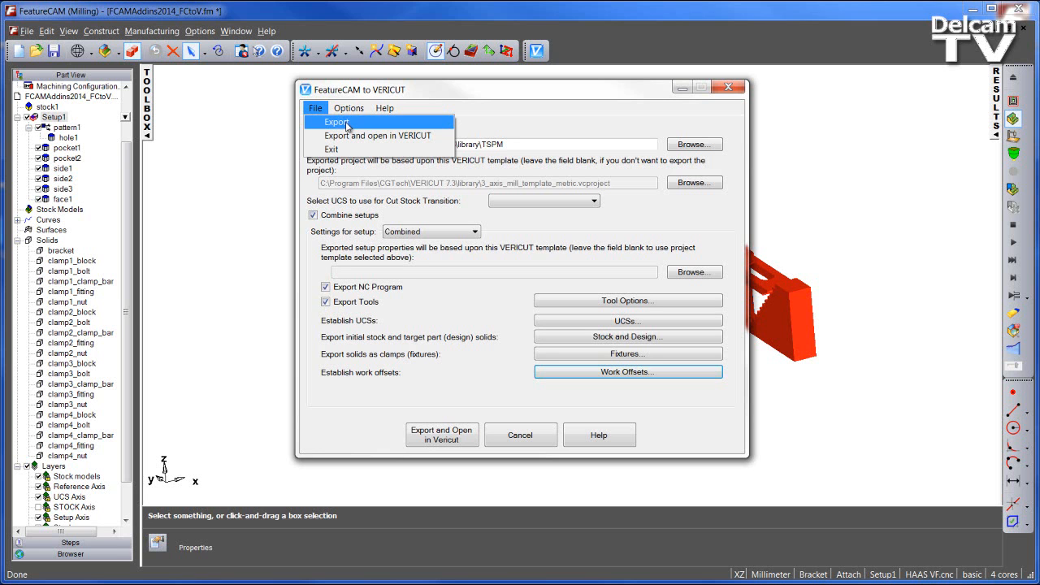
left_click(486, 117)
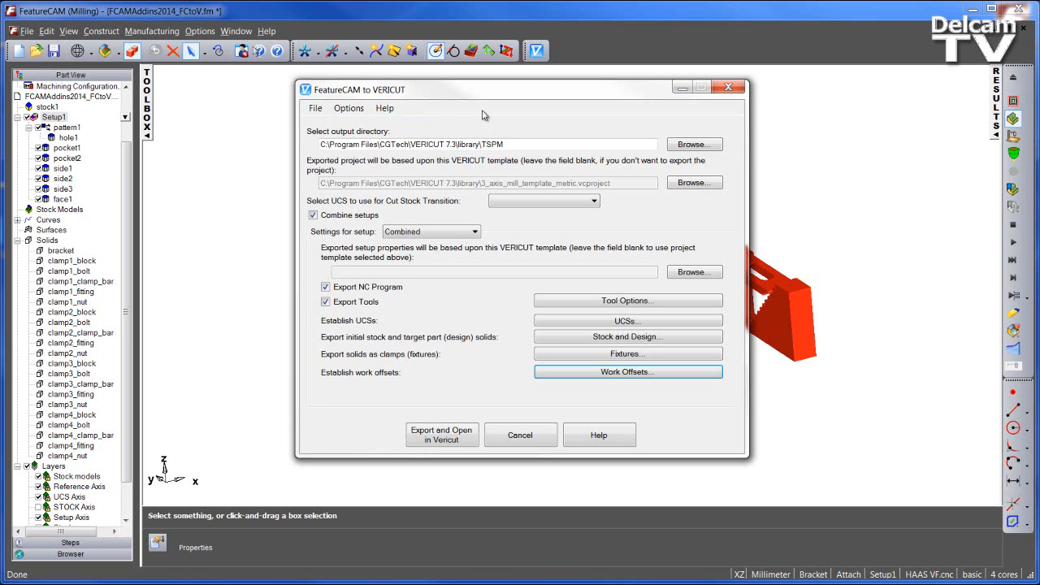
left_click(449, 442)
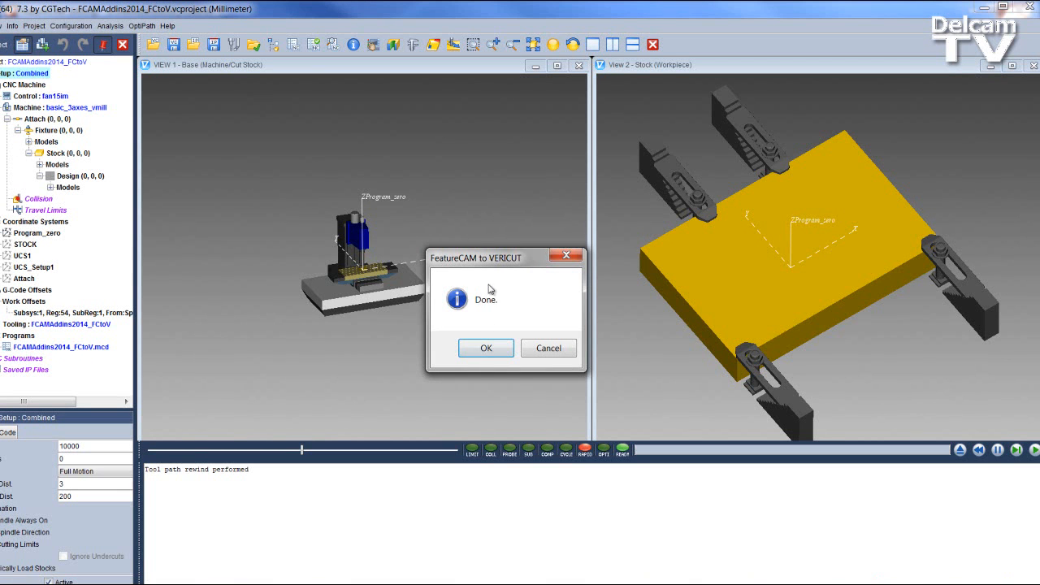
left_click(486, 350)
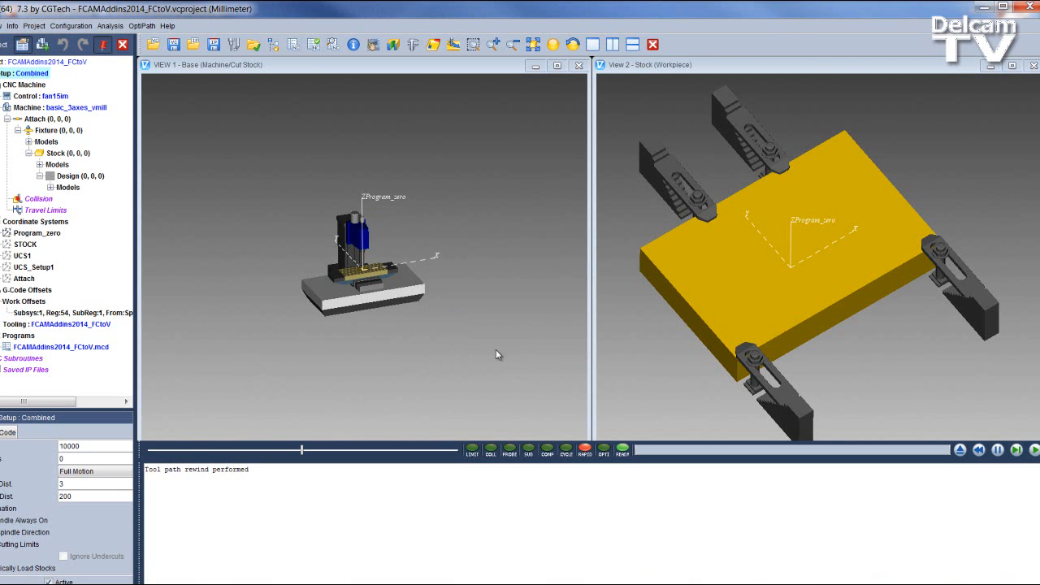
scroll(362, 310, "up", 5)
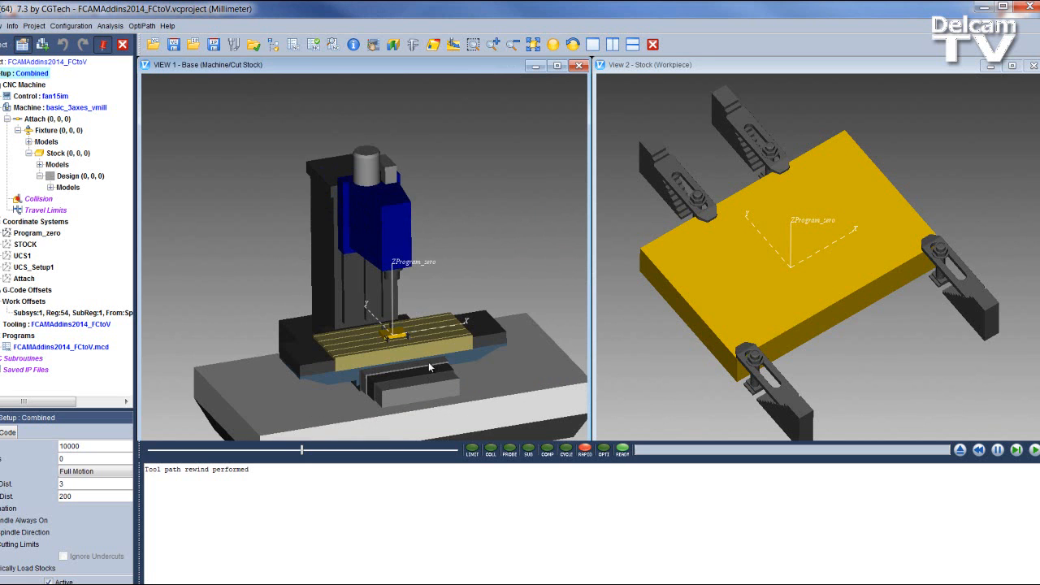
scroll(429, 358, "up", 2)
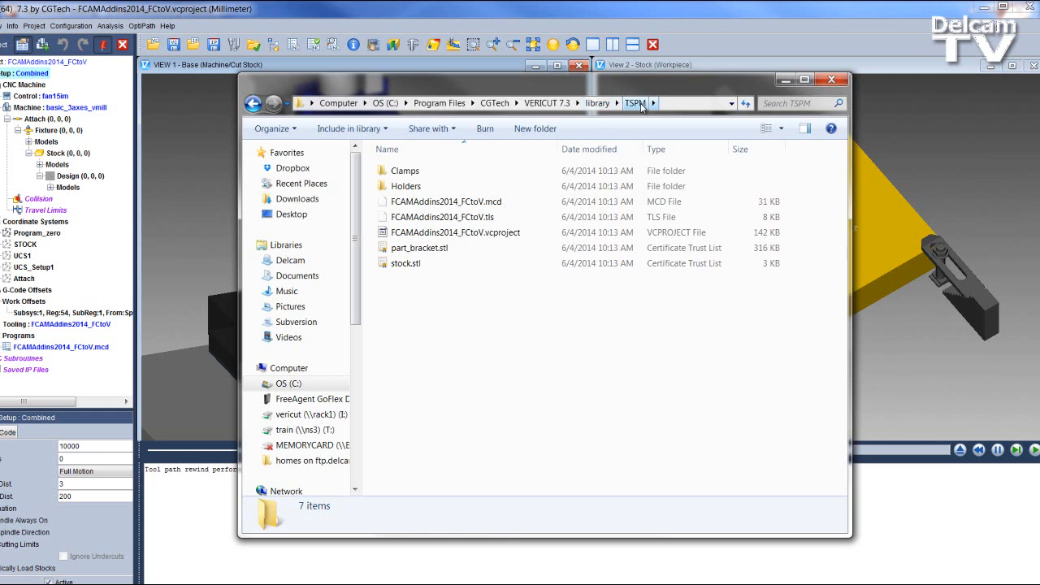
- Examine the exported files in the Clamps and Holders subfolders of the TSPM output directory, then close the file browser
double_click(419, 174)
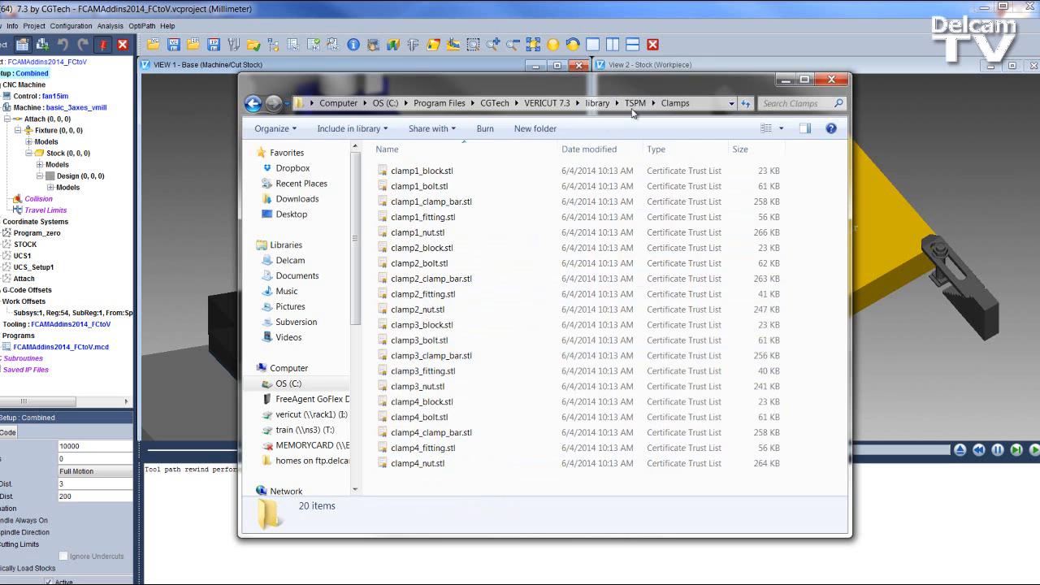
key("BackSpace")
double_click(413, 188)
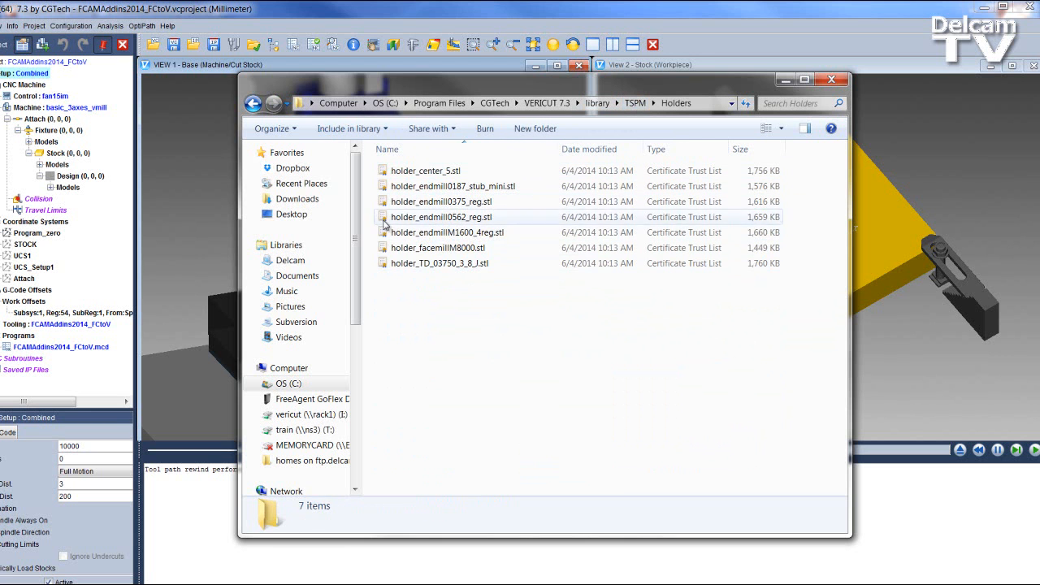
key("BackSpace")
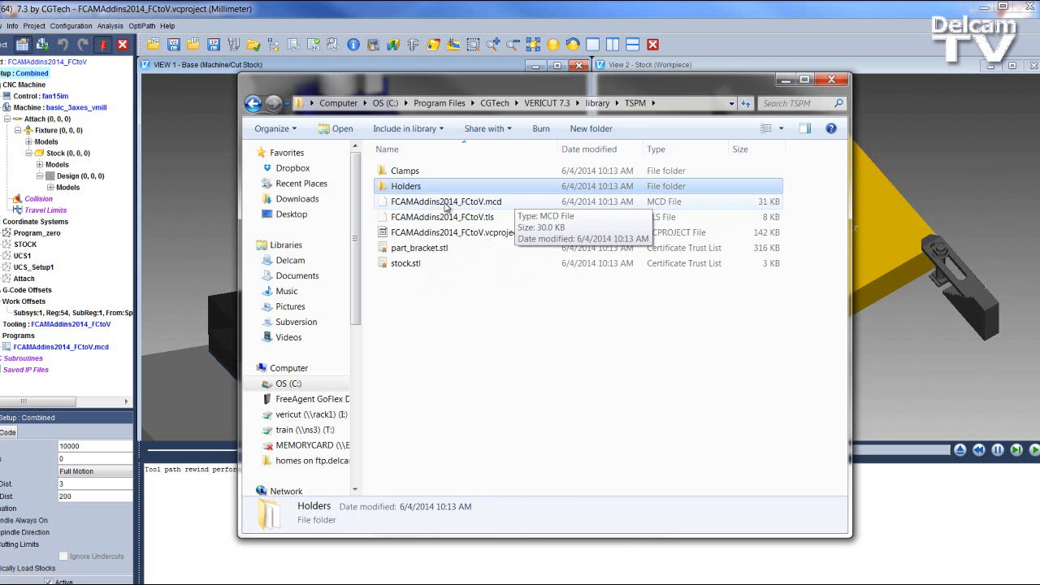
left_click(831, 79)
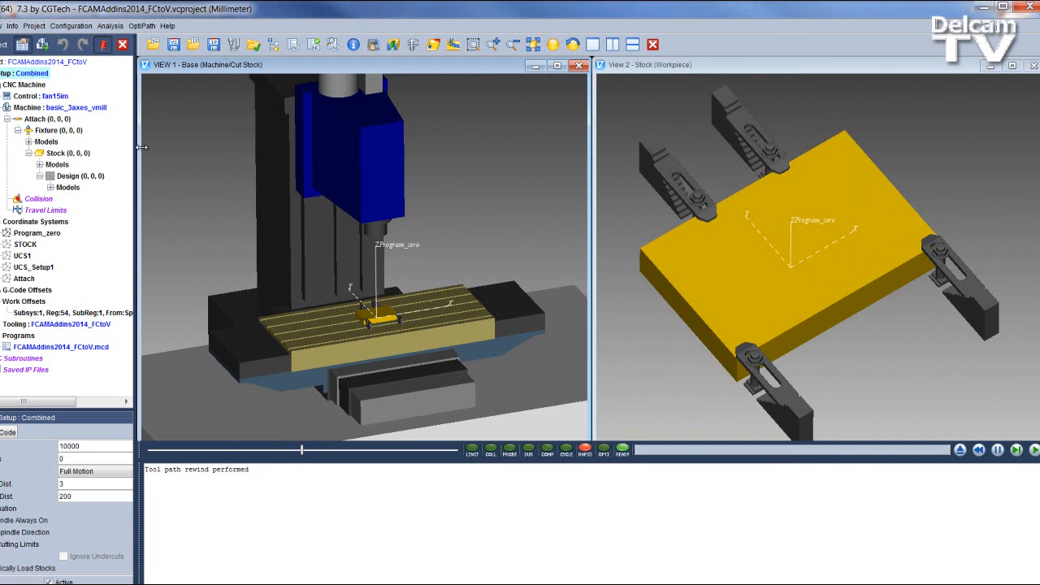
- Expand the stock and fixture models in the project tree and highlight clamp1_block.stl through clamp4_nut.stl to inspect the exported clamps
mouse_move(143, 150)
left_mouse_down()
mouse_move(174, 152)
mouse_move(138, 152)
left_mouse_up()
left_click(39, 165)
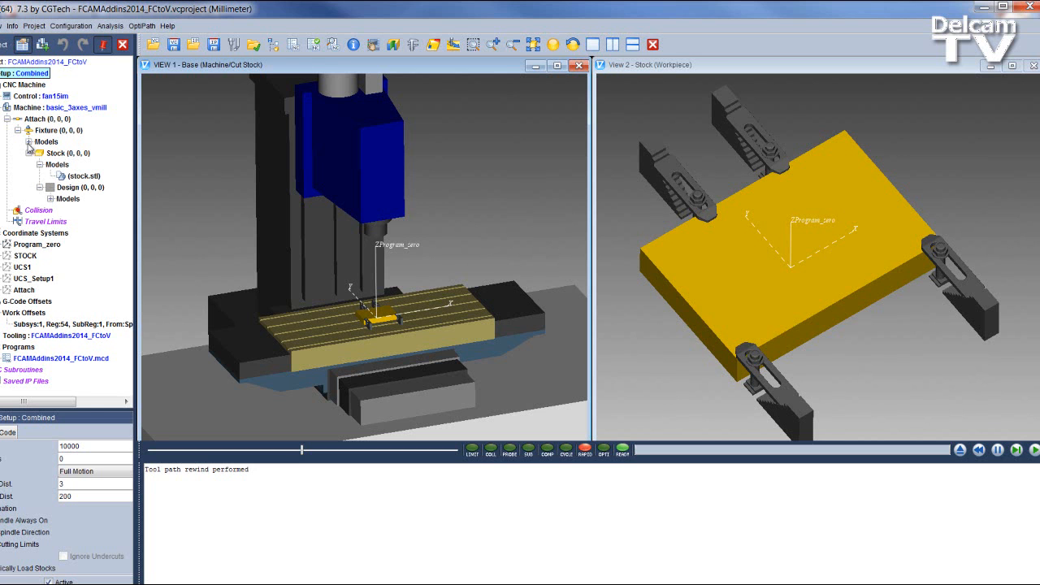
left_click(28, 142)
left_click(75, 155)
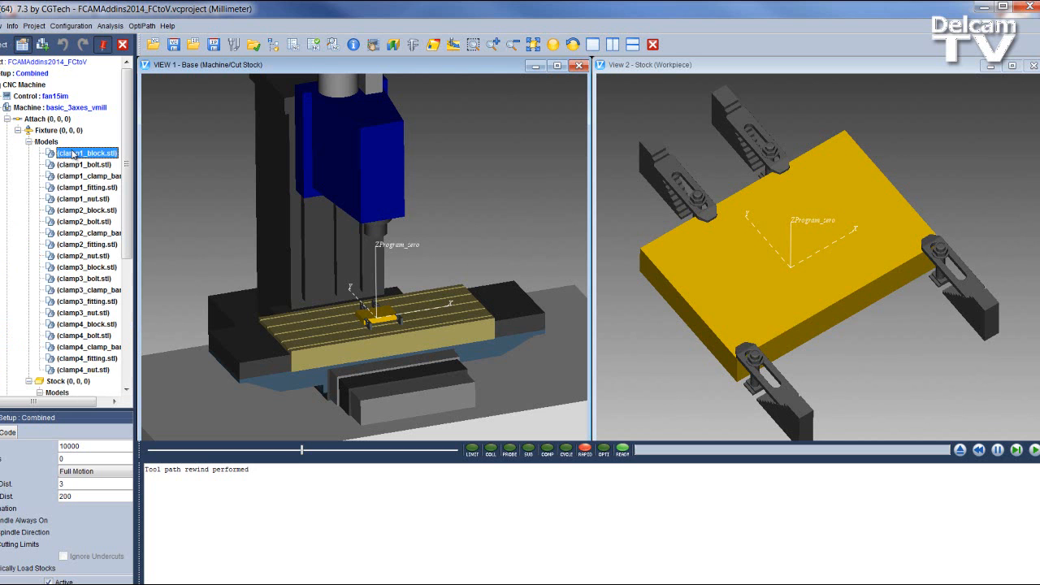
left_click(73, 369, "shift")
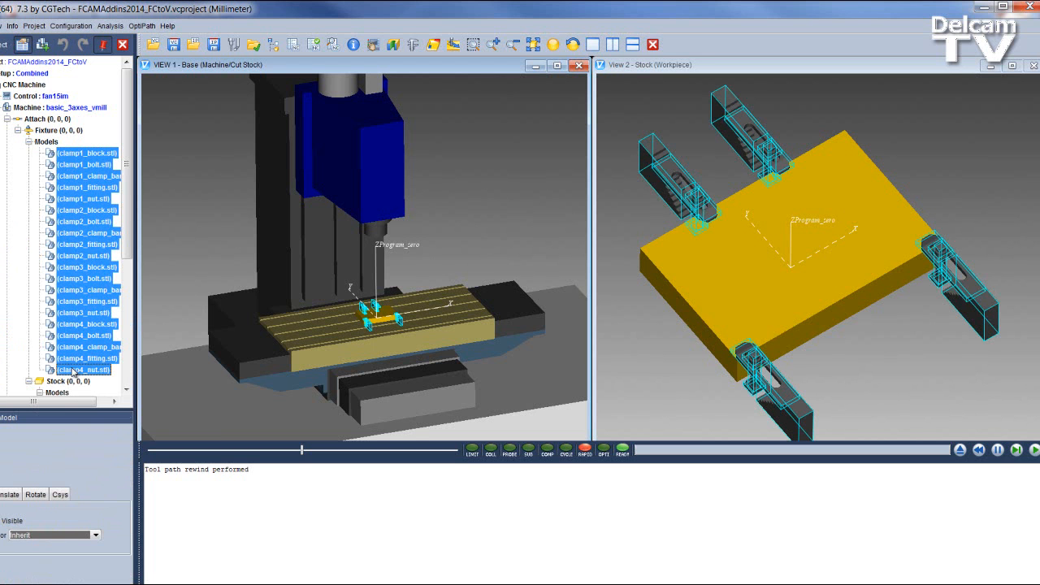
left_click(49, 143)
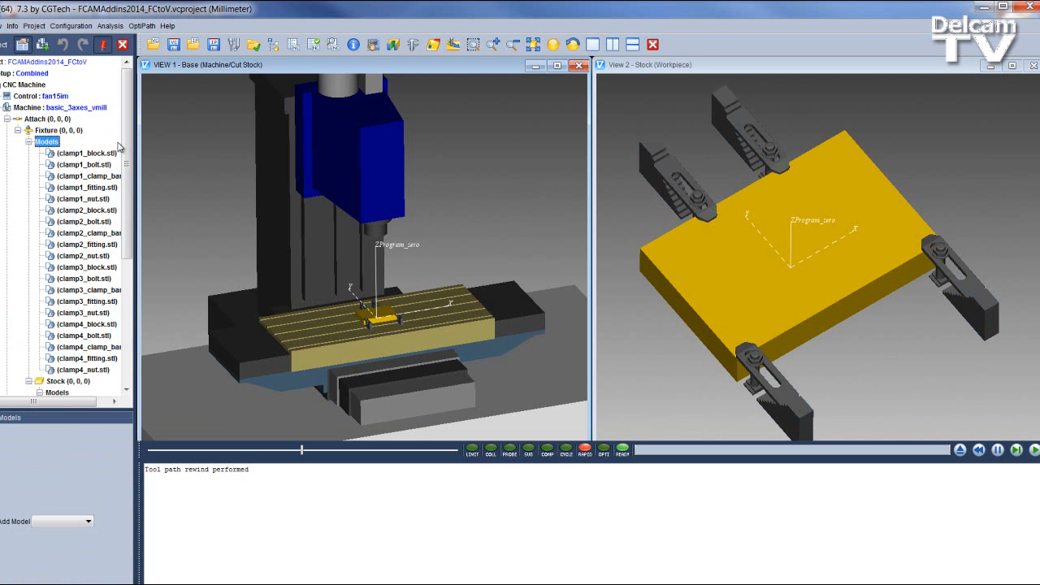
- Expand the Design component's models in the project tree and select the bracket part model
scroll(128, 152, "down", 5)
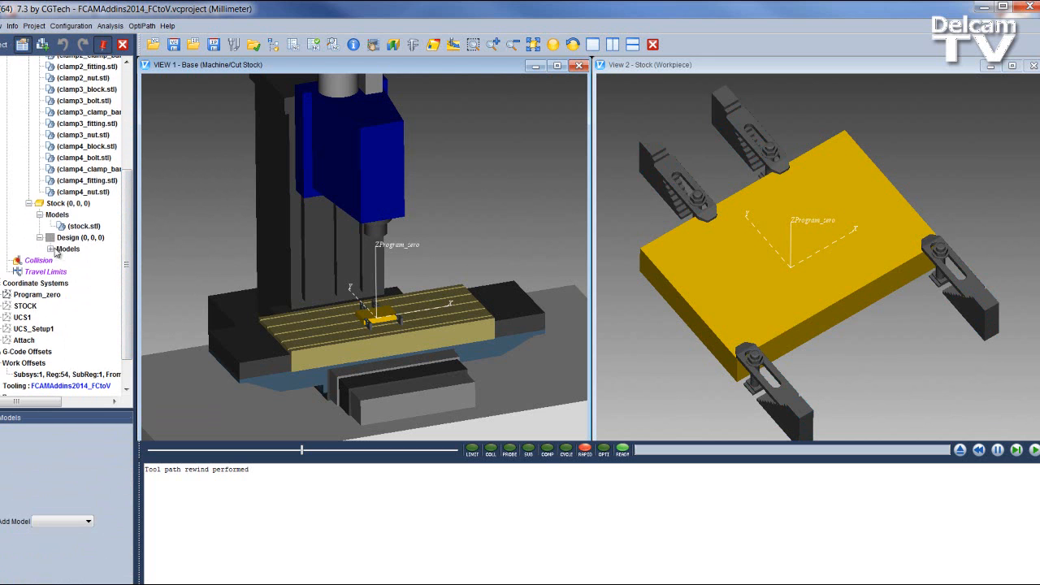
left_click(51, 249)
left_click(82, 264)
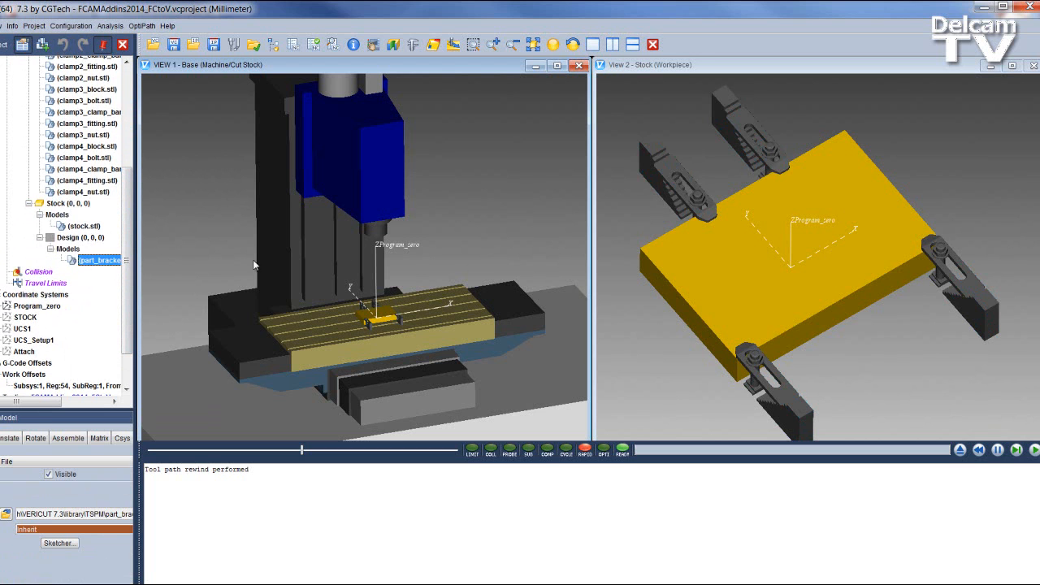
- Hide the Stock component and show the Design component in the workpiece view
right_click(884, 326)
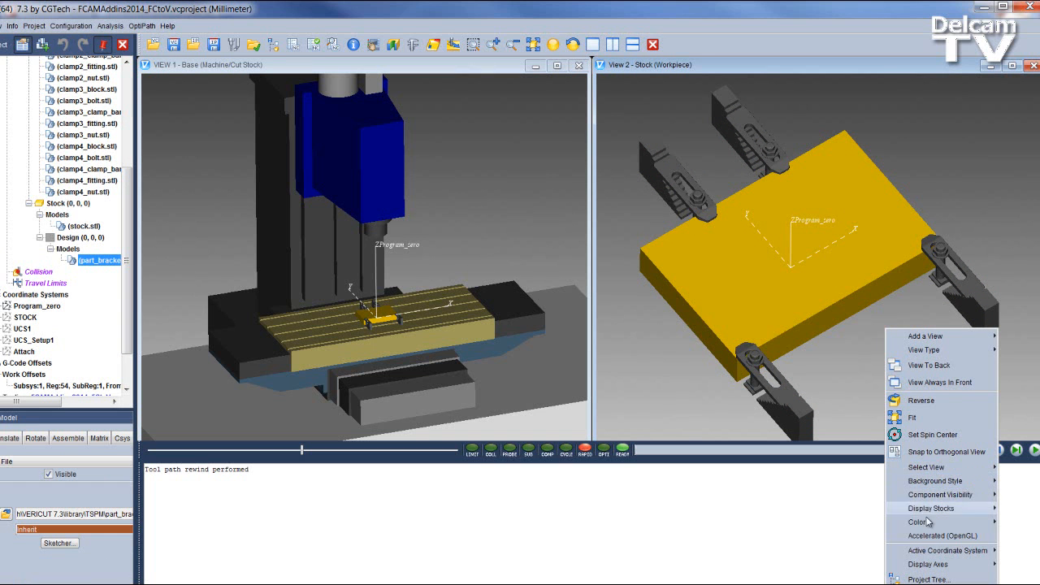
mouse_move(942, 497)
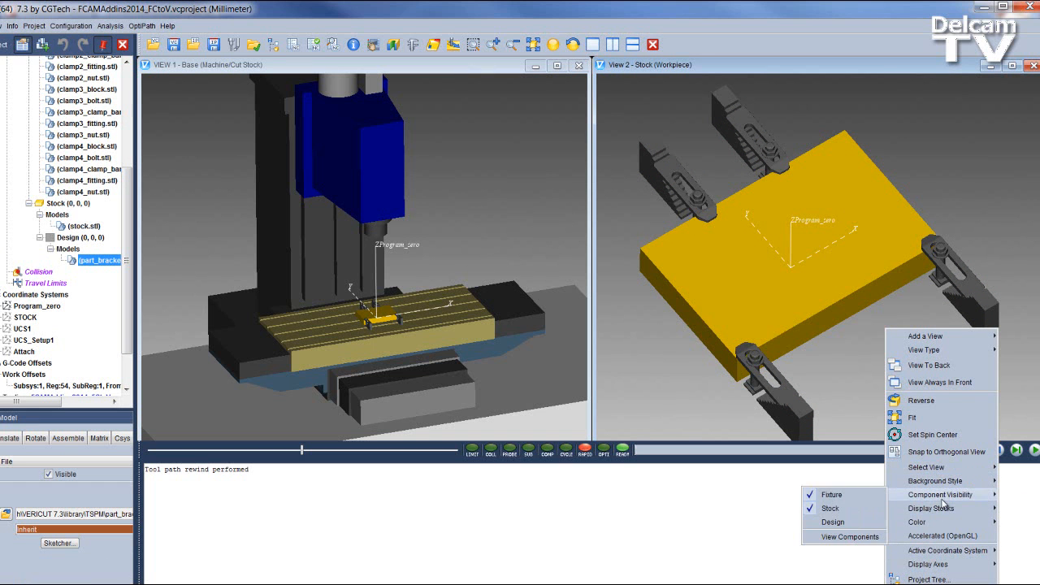
left_click(847, 537)
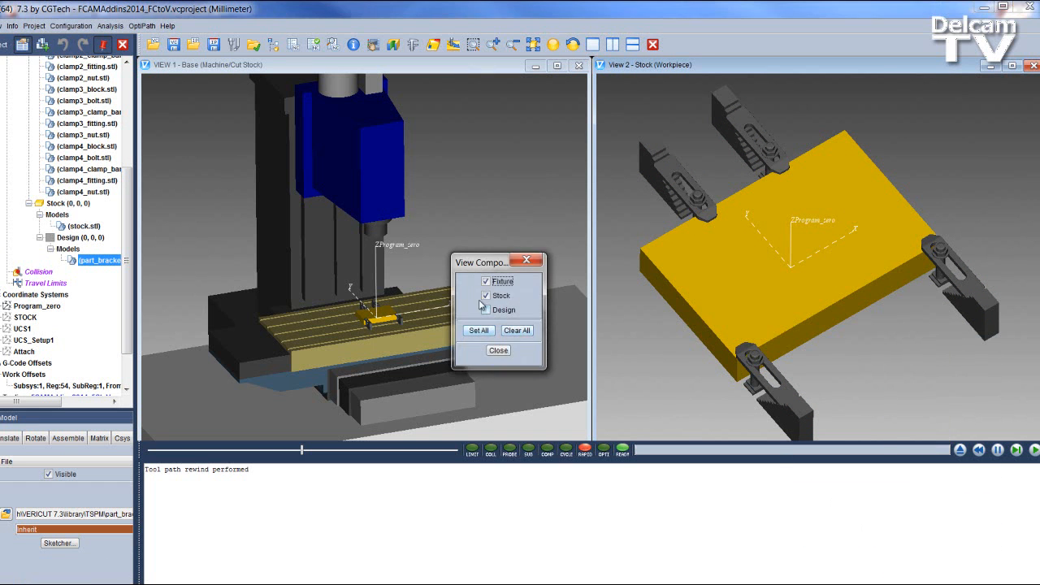
left_click(486, 296)
left_click(486, 311)
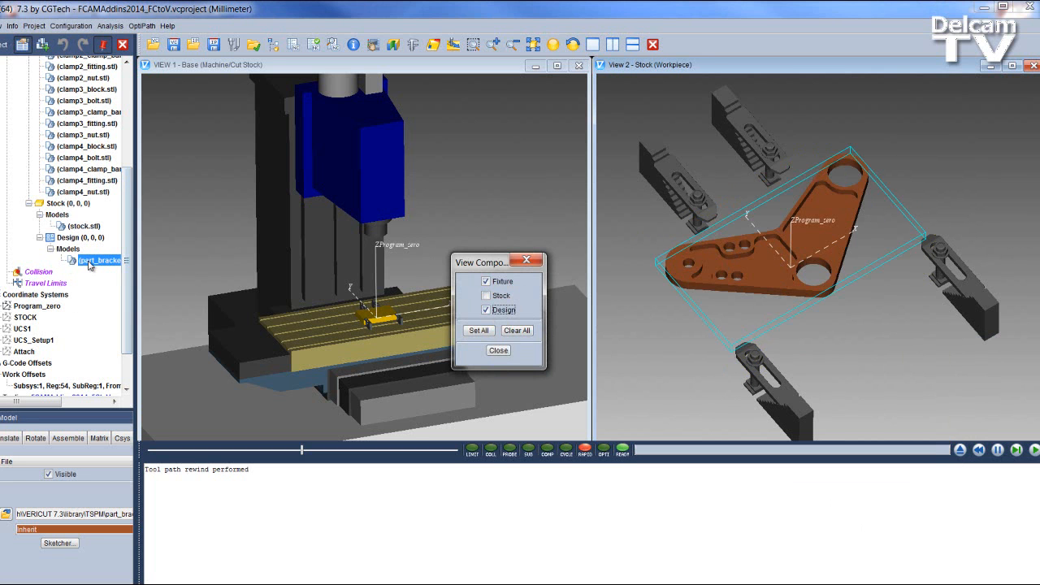
- Hide the Design component, show the Stock component in the workpiece view, and close the component visibility settings
left_click(486, 311)
left_click(486, 296)
left_click(499, 351)
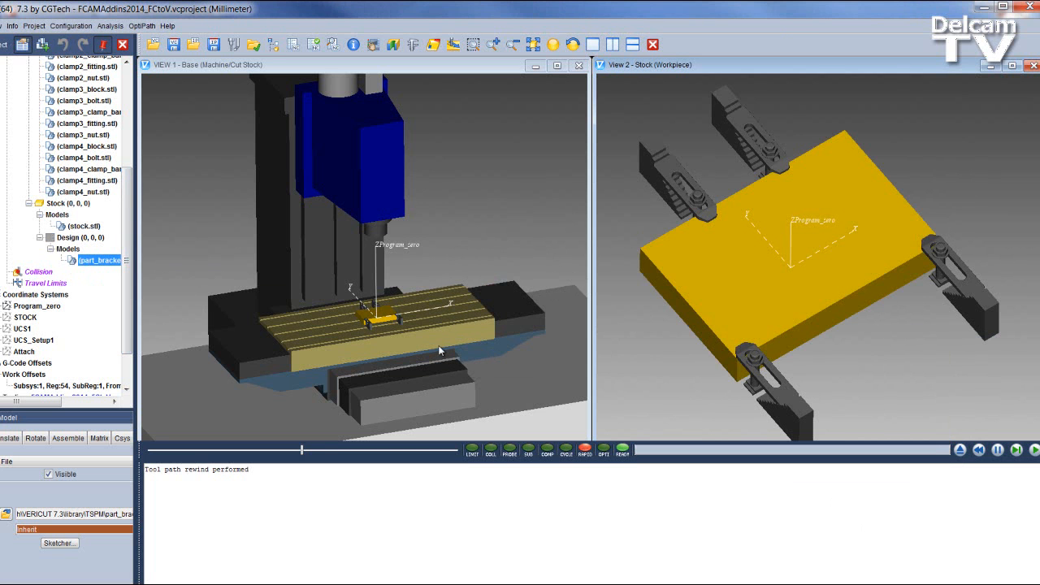
- Open the FCAMAddins2014_FCtoV tool library in the Tool Manager, inspect tools 02 through 05 with their holders, and close it
left_click_drag(129, 284, 126, 325)
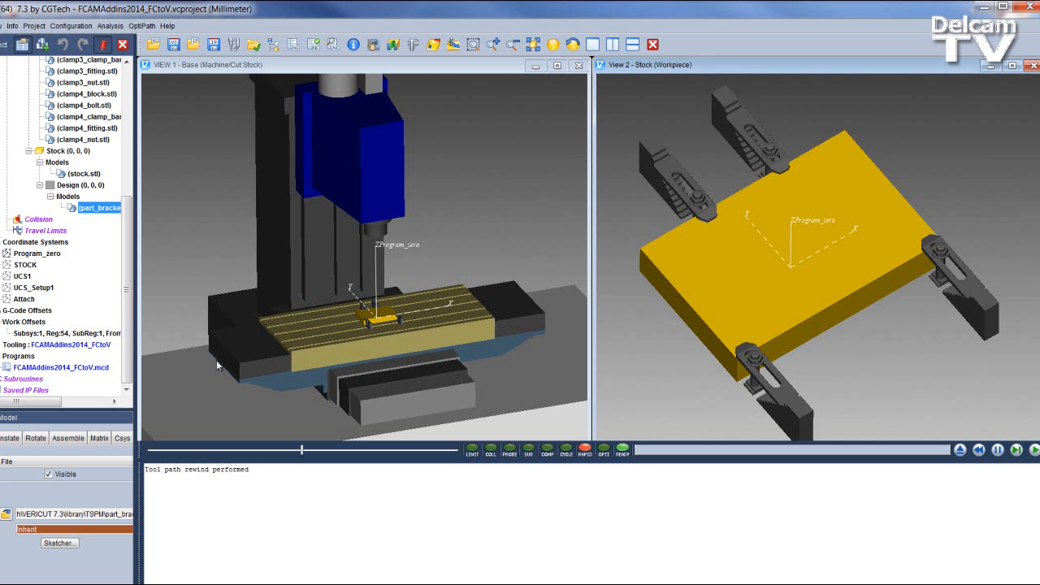
right_click(20, 348)
left_click(54, 367)
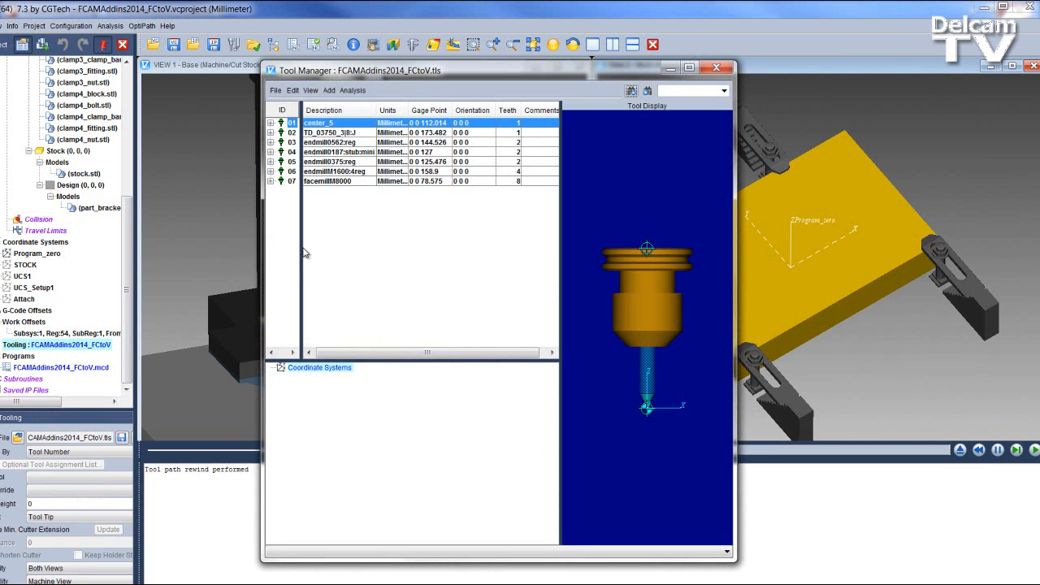
left_click(332, 133)
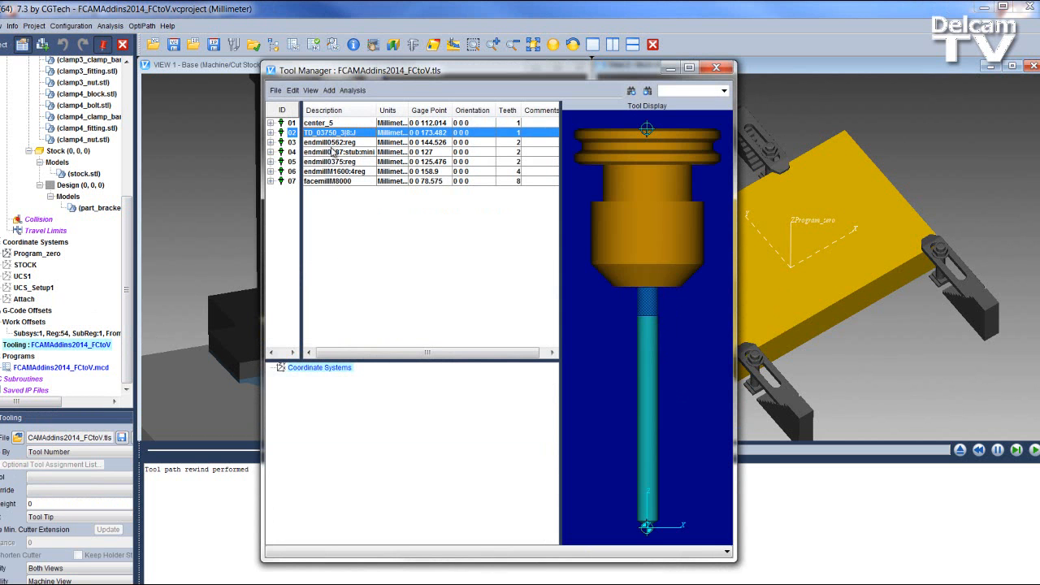
left_click(332, 143)
left_click(331, 153)
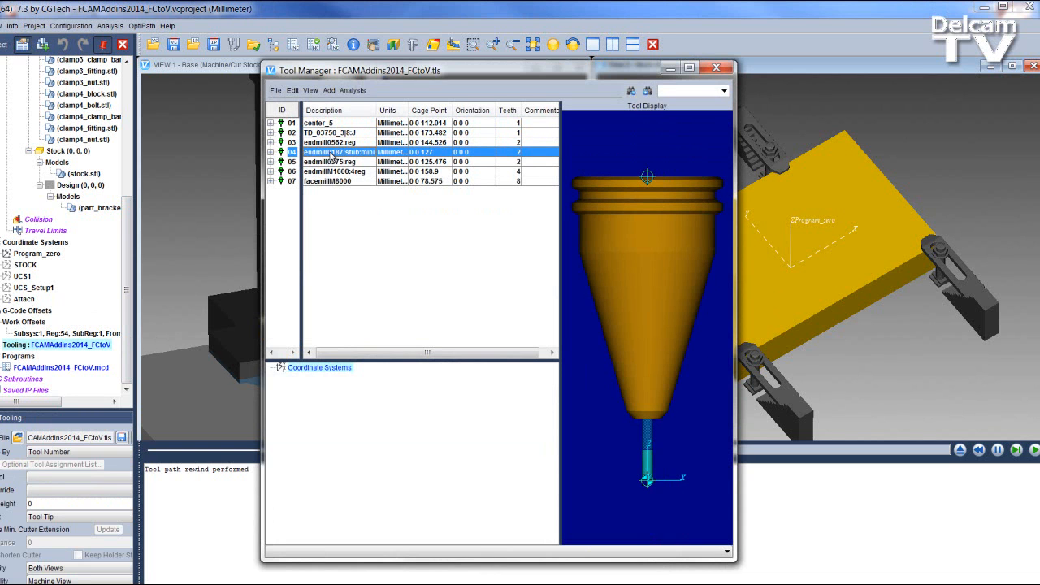
left_click(331, 163)
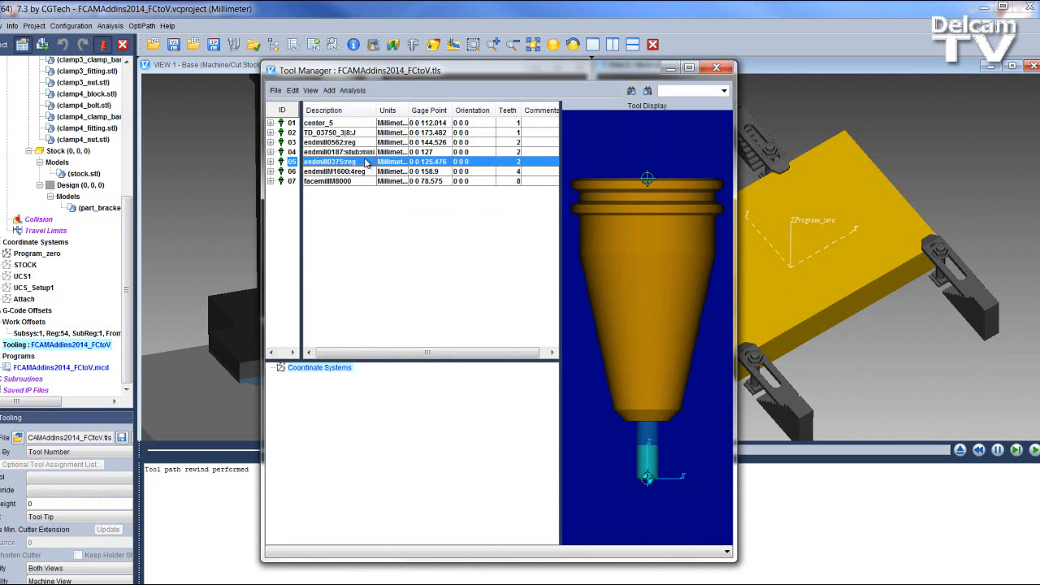
left_click(716, 67)
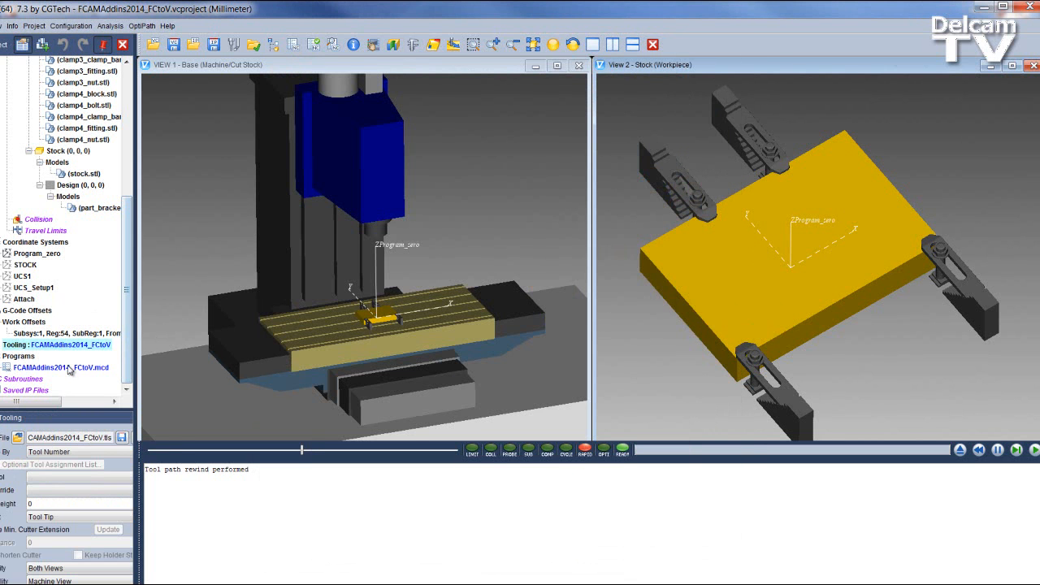
- Open the NC program FCAMAddins2014_FCtoV.mcd in the editor, read through its code, and close it
right_click(77, 375)
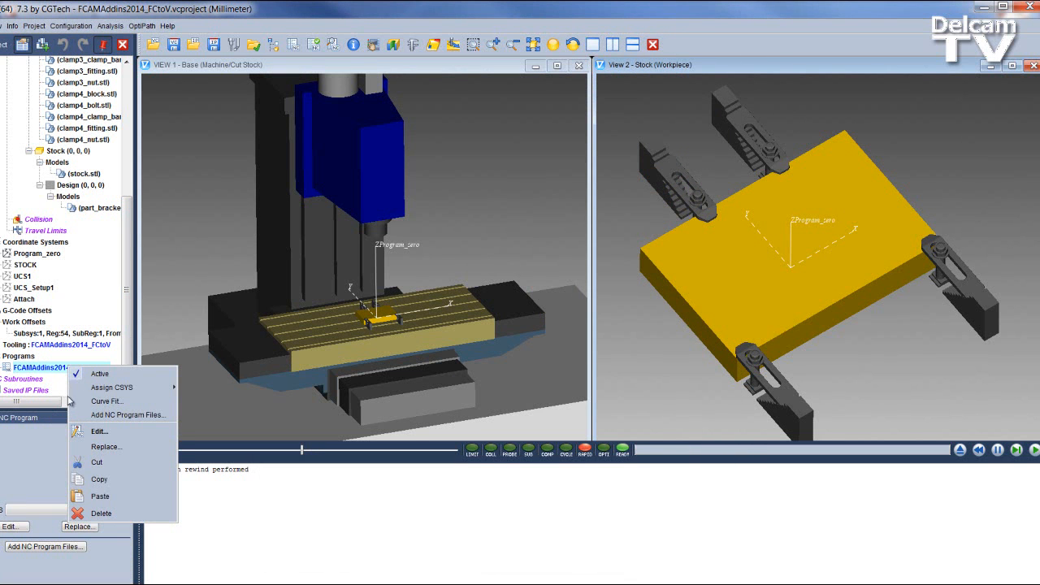
left_click(84, 435)
scroll(193, 203, "down", 5)
scroll(194, 203, "down", 3)
left_click(323, 26)
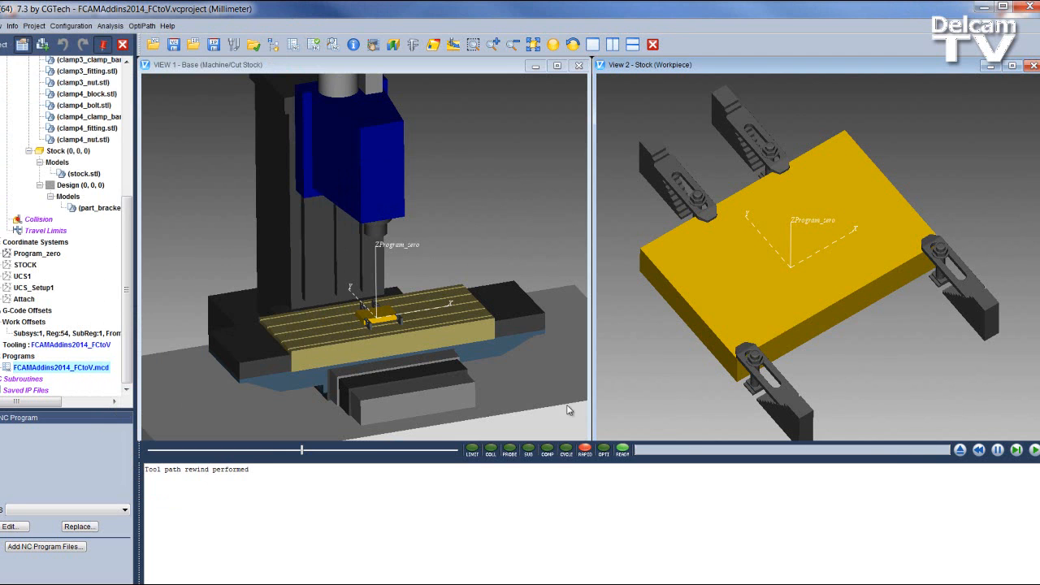
- Simulate the NC program through to the end and inspect the machined bracket and the areas around the clamps
scroll(388, 324, "up", 5)
scroll(388, 324, "up", 2)
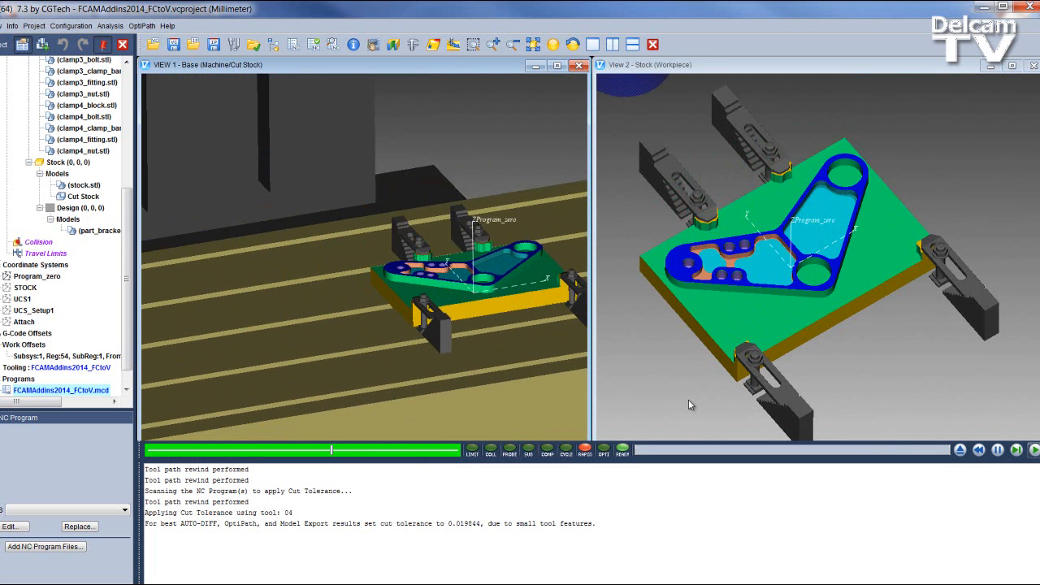
middle_click_drag(836, 385, 834, 328)
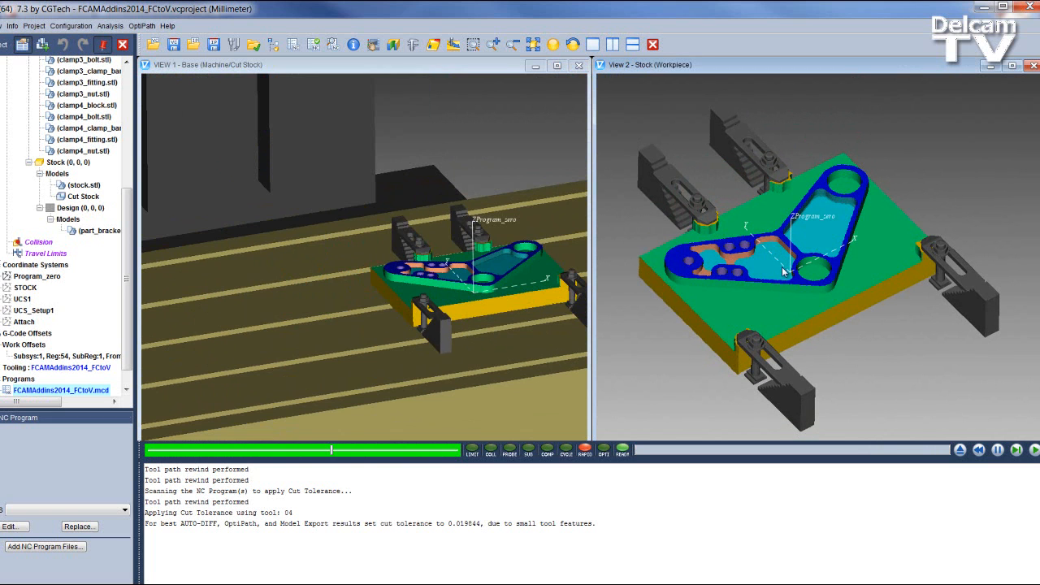